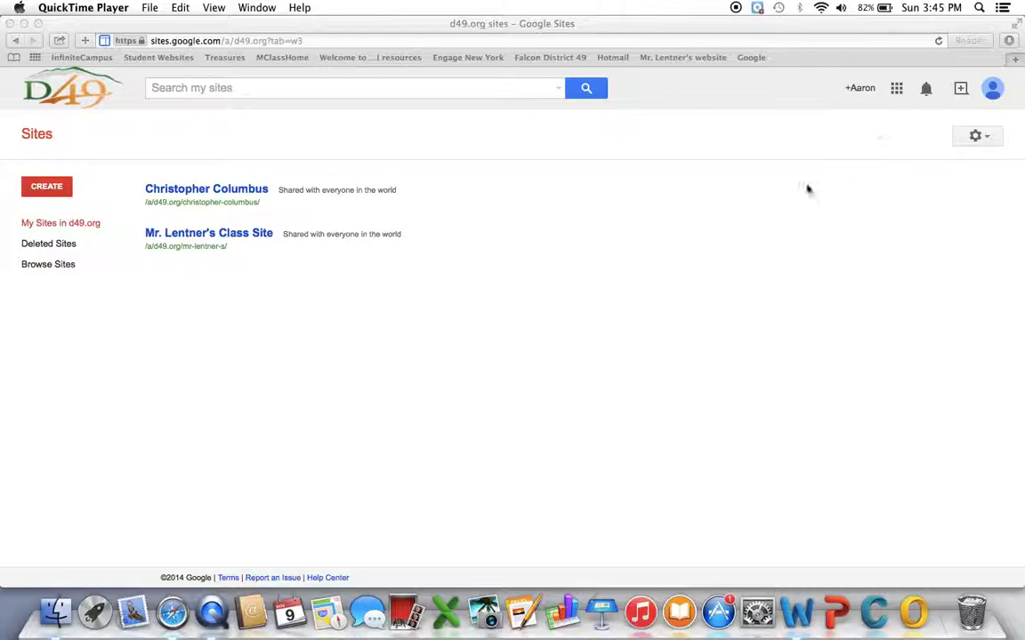
Go from the Google apps grid to Drive and create a new blank form.
click(897, 89)
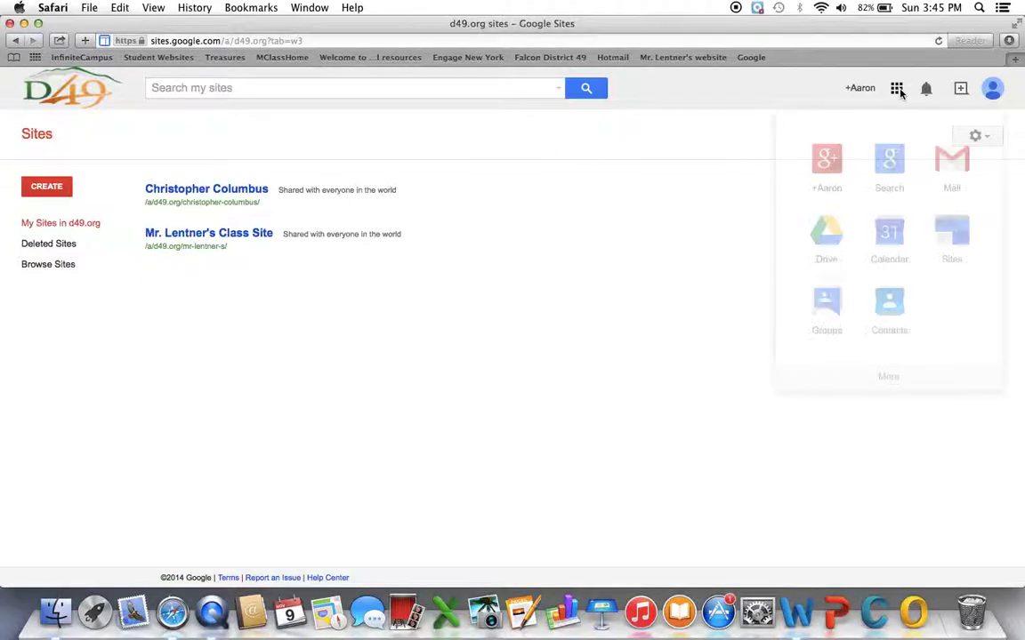
click(898, 91)
click(896, 91)
click(826, 236)
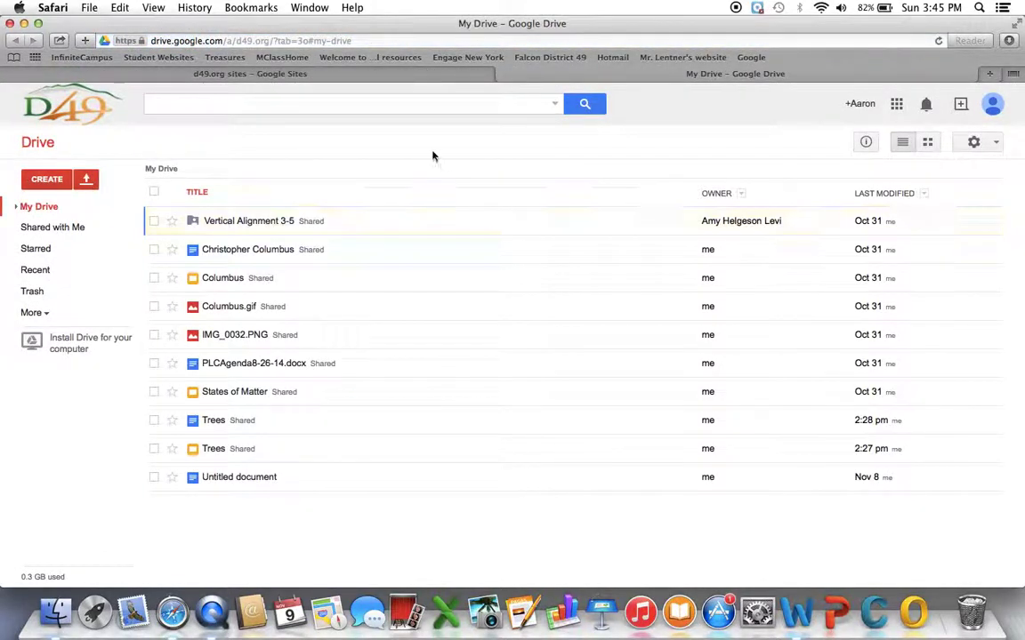
click(54, 181)
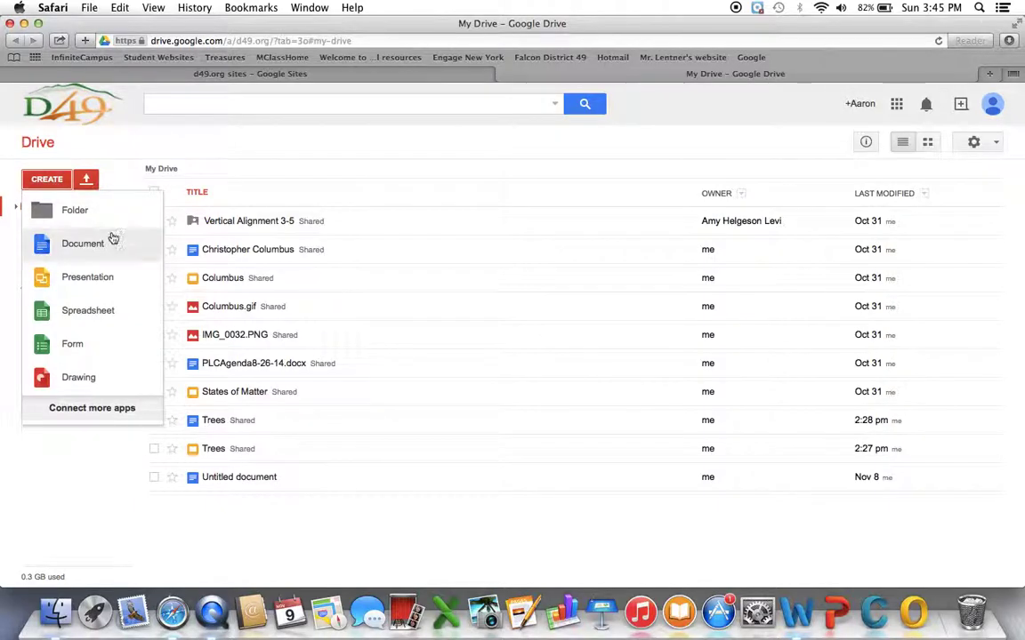
click(95, 353)
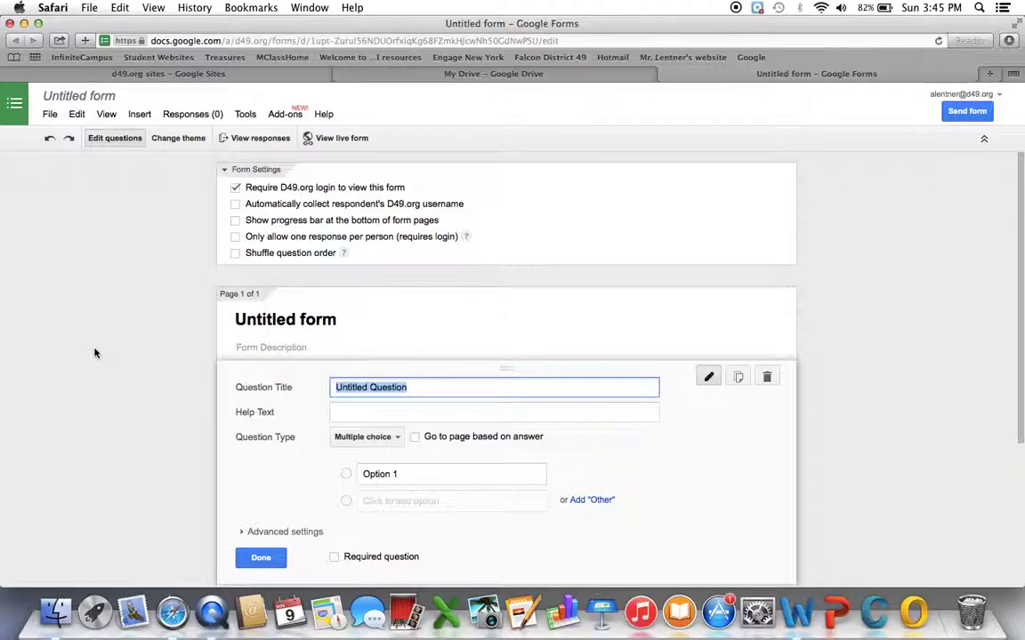
Retitle the untitled form 'Trees' in the Rename form dialog.
scroll(240, 358, down, 2)
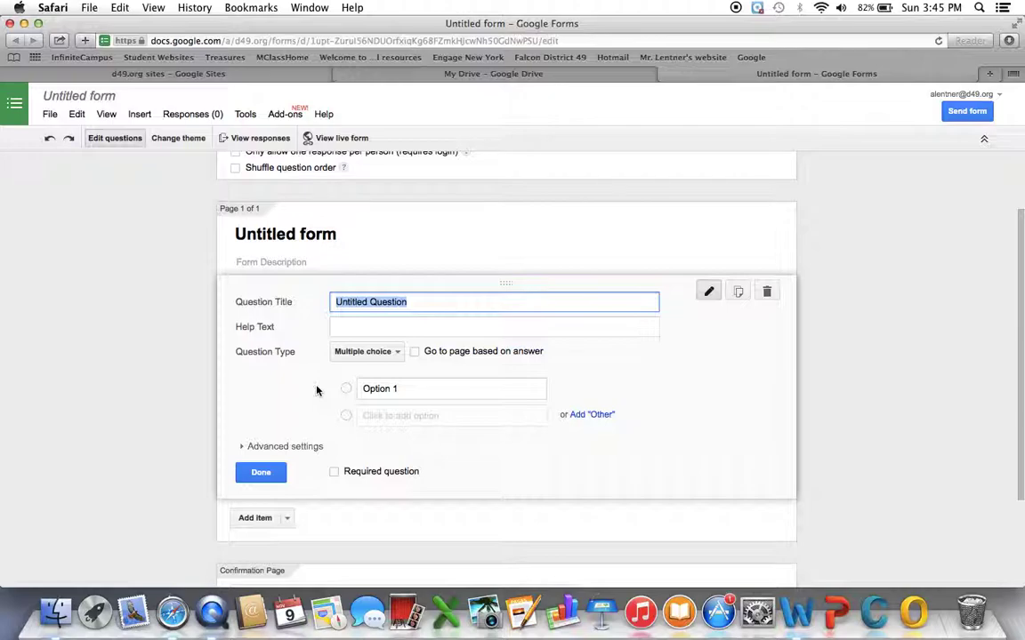
scroll(316, 390, up, 2)
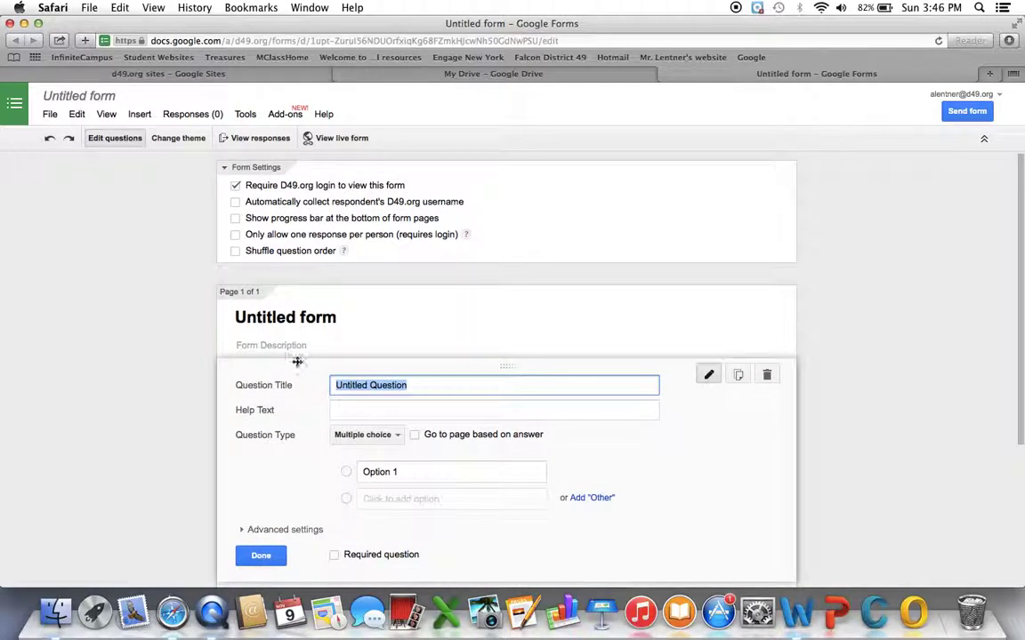
click(89, 96)
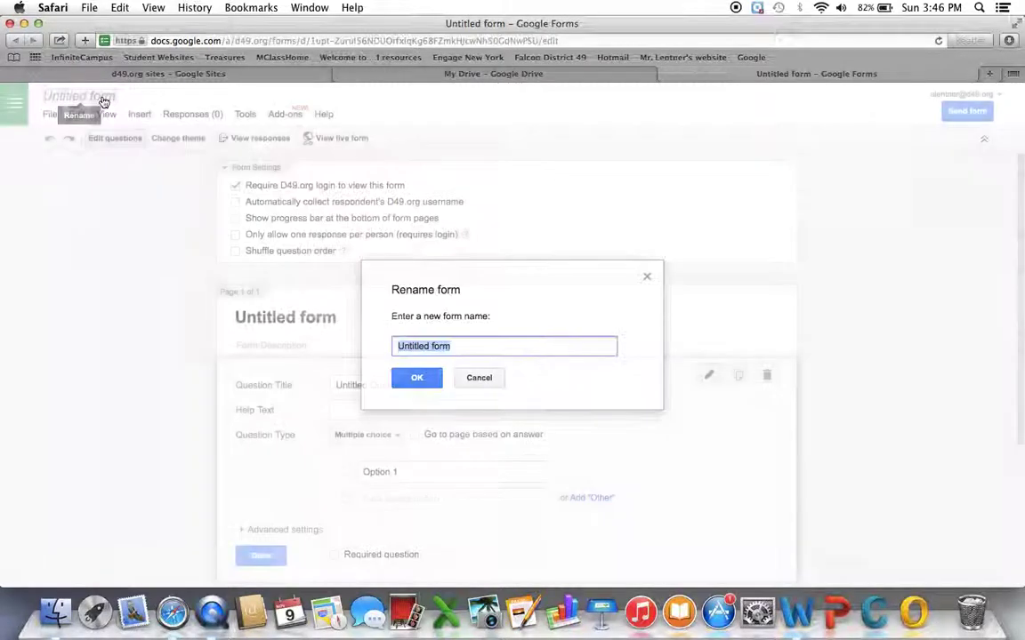
text(Trees)
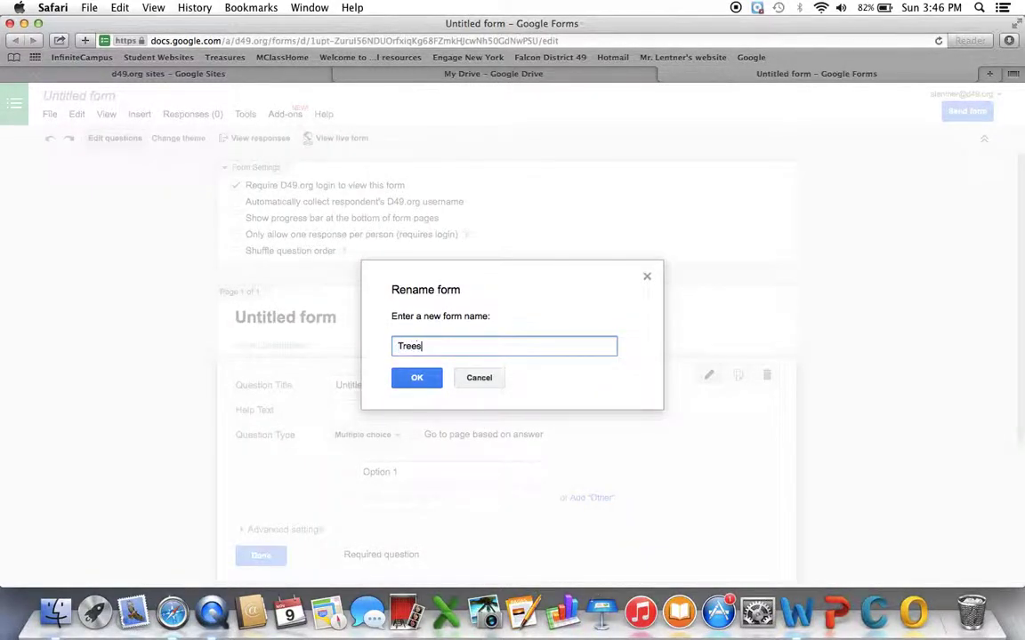
click(418, 381)
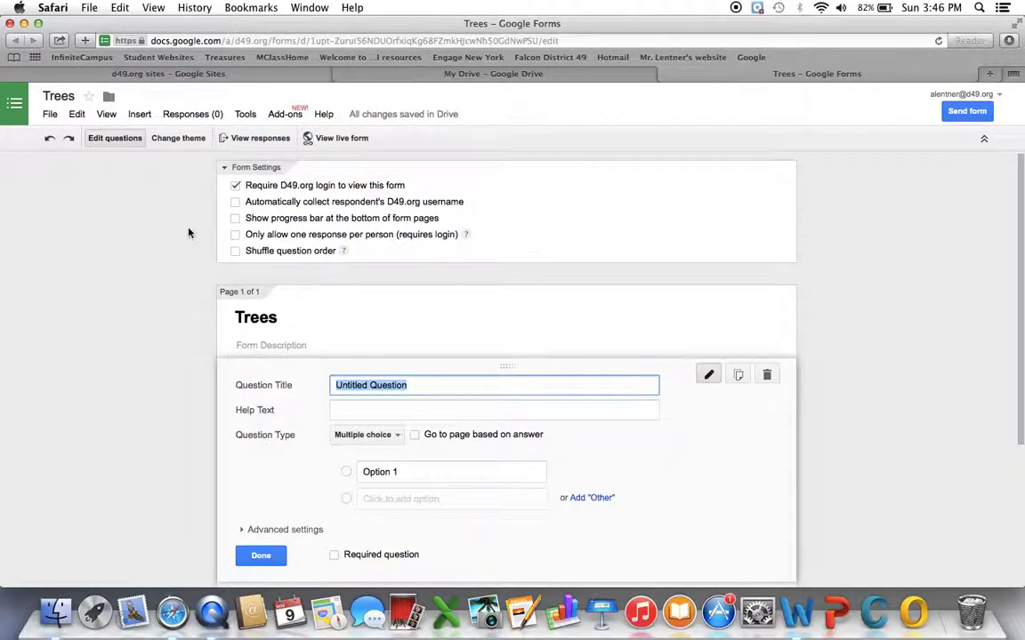
Turn off 'Require D49.org login to view this form' and confirm the change.
click(236, 186)
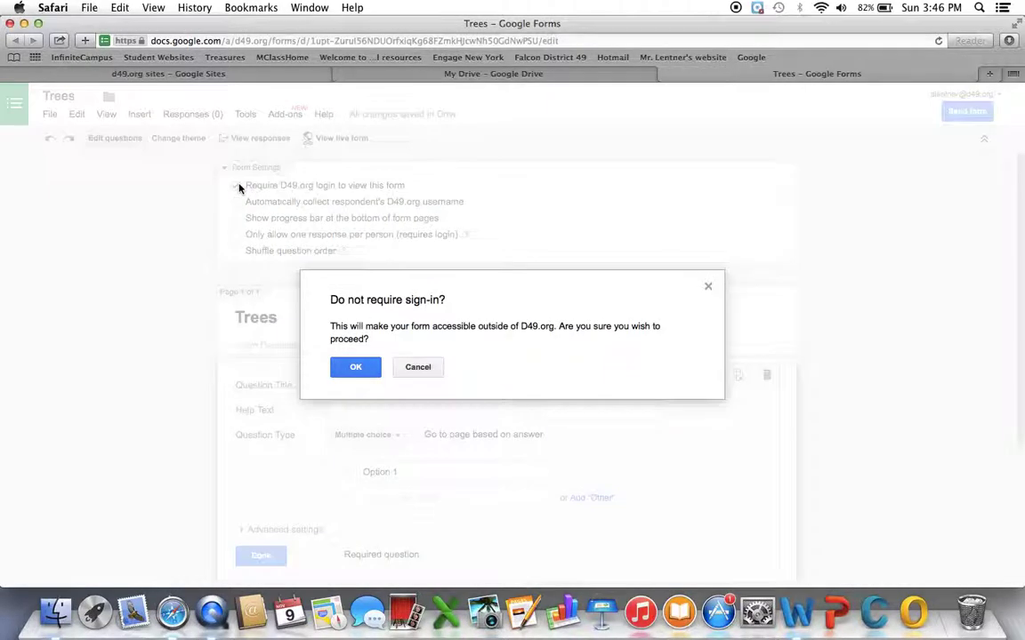
click(354, 366)
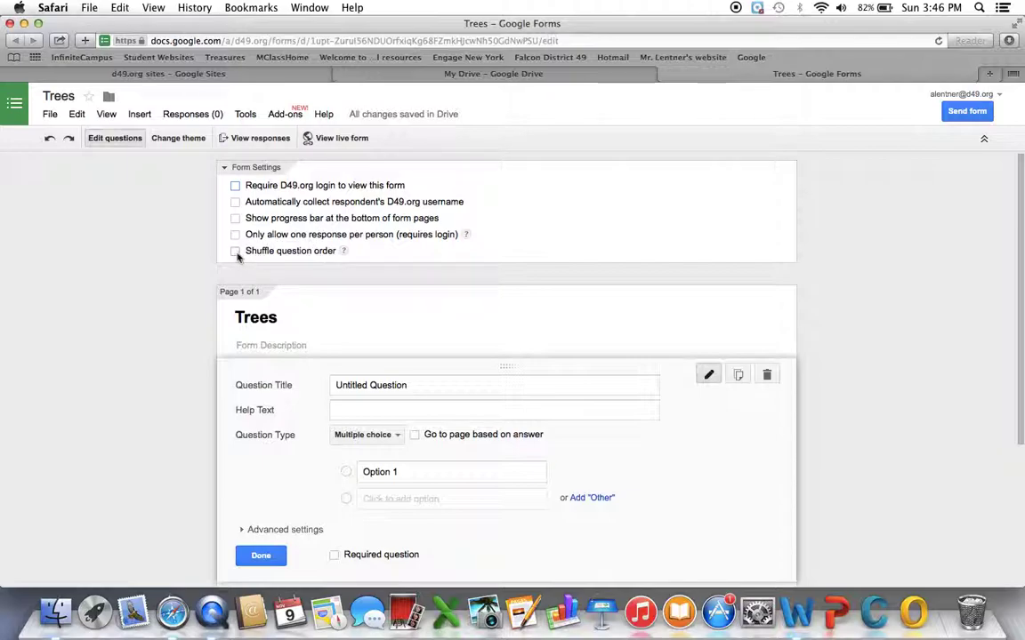
scroll(174, 409, down, 2)
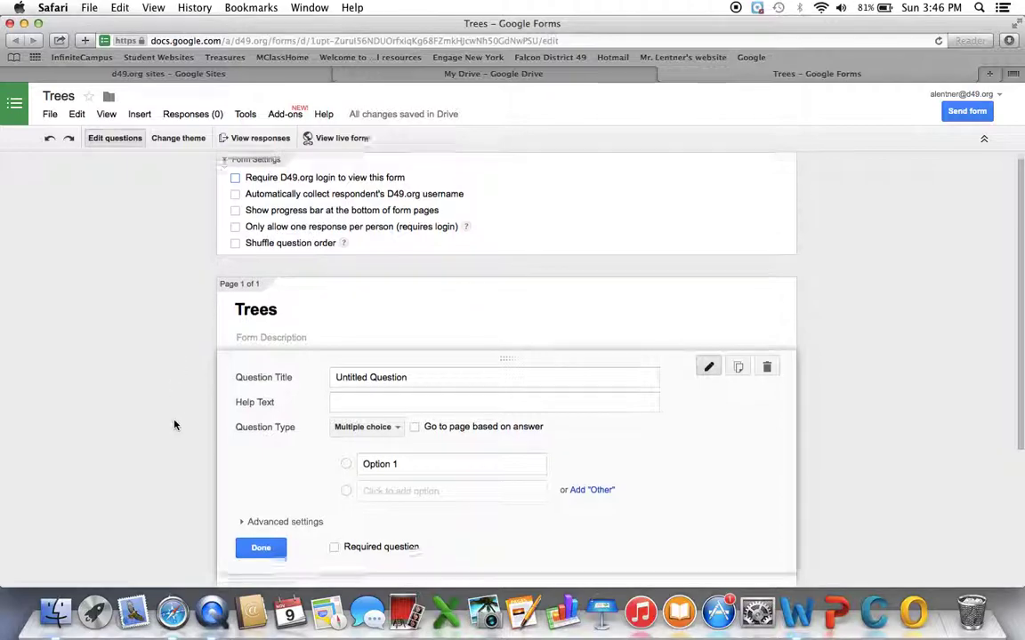
scroll(174, 418, up, 2)
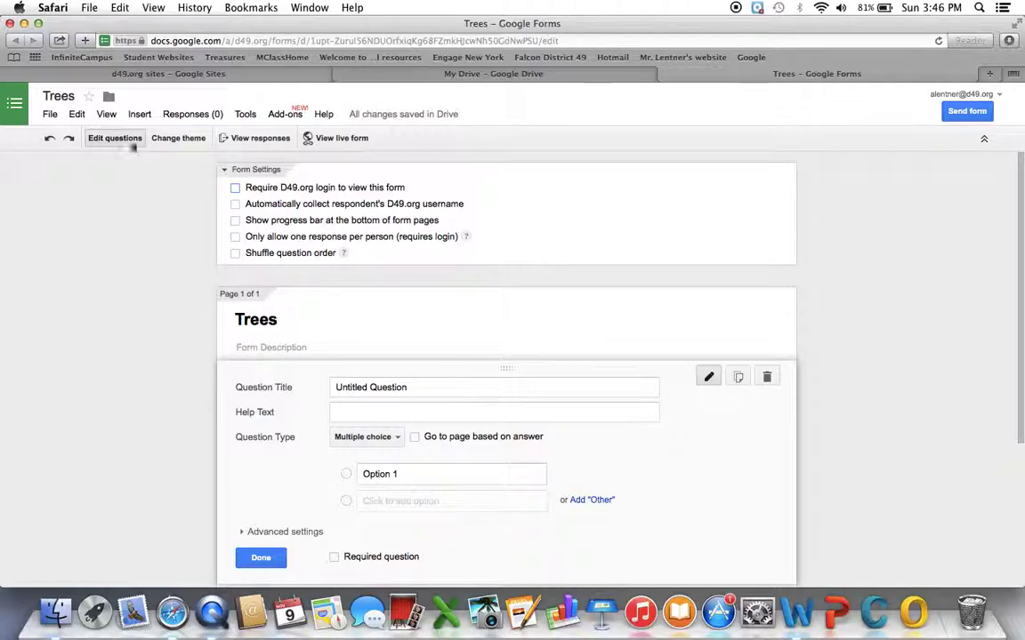
Apply the Science Lab theme from the theme list and return to the questions.
click(178, 140)
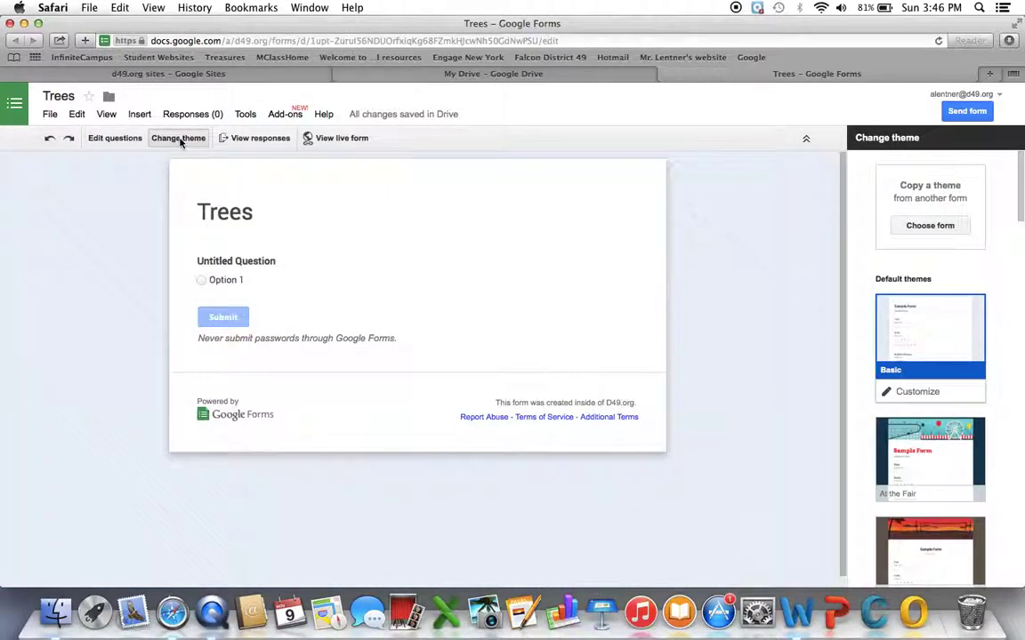
scroll(922, 396, down, 5)
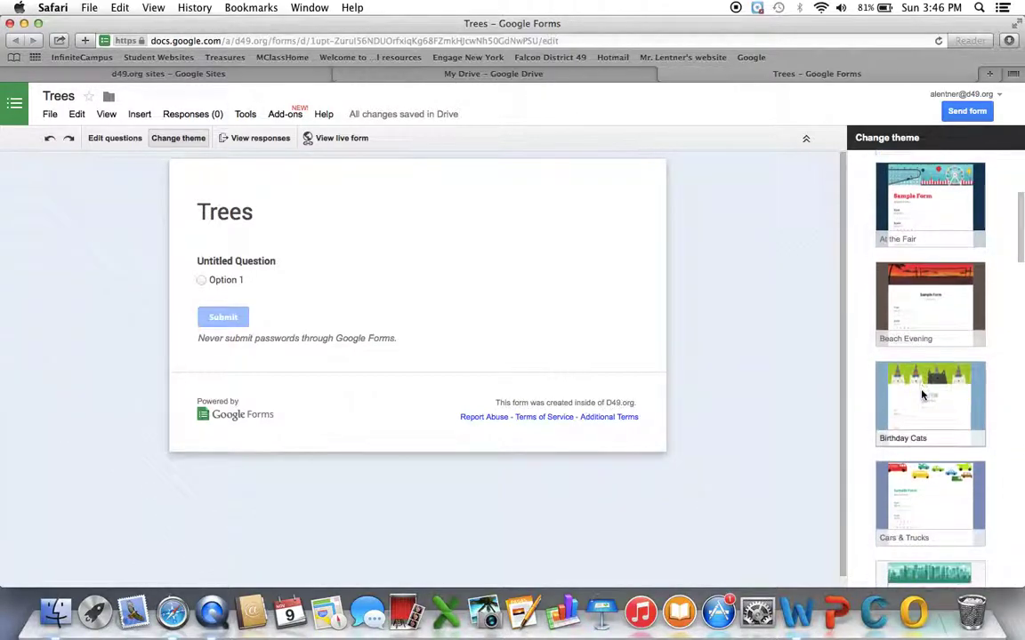
scroll(922, 396, down, 10)
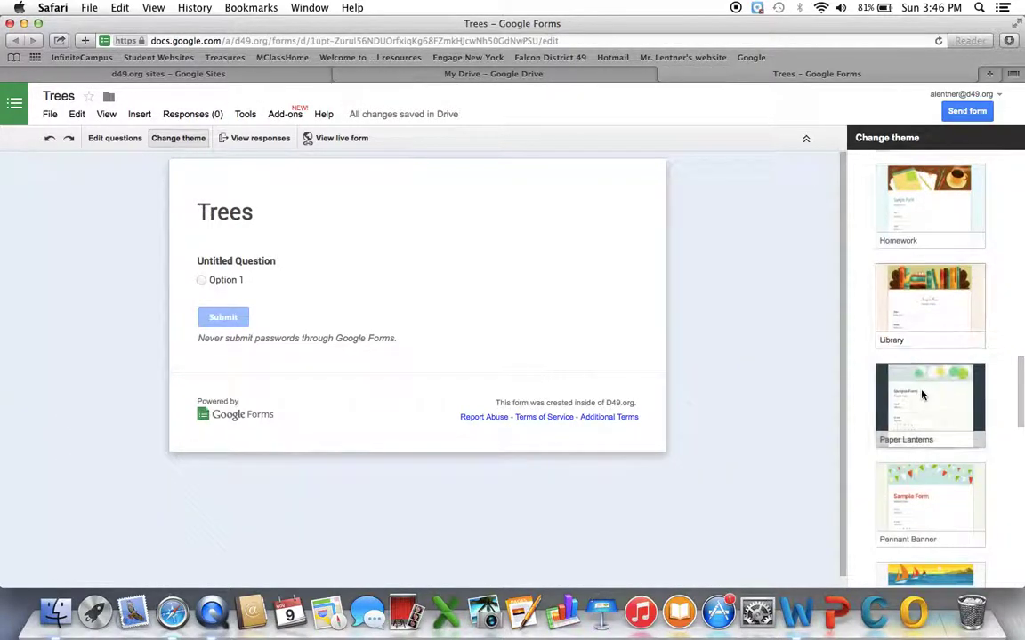
scroll(923, 396, down, 10)
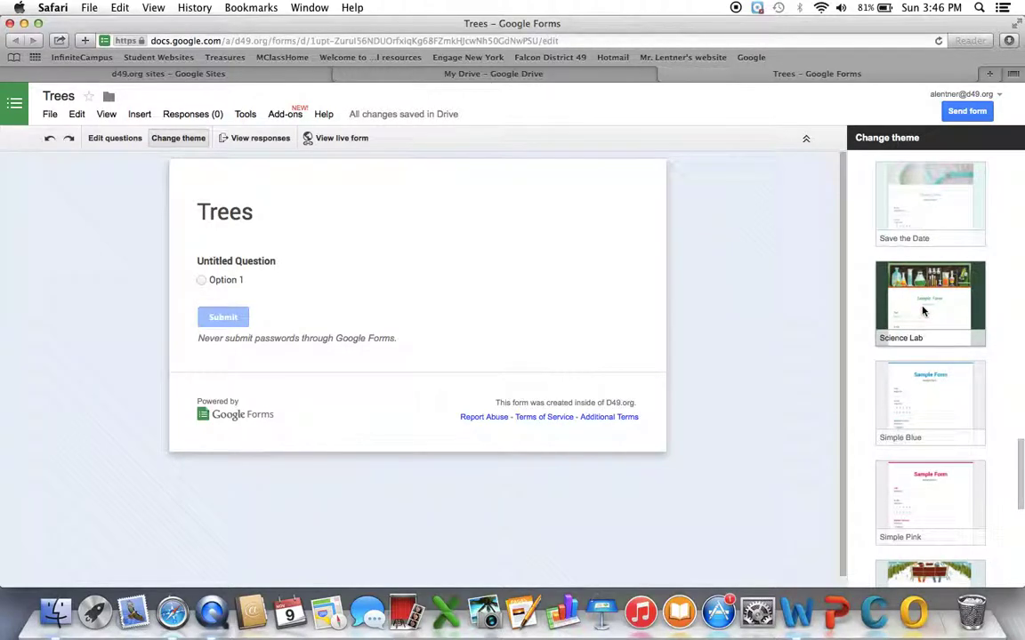
click(922, 310)
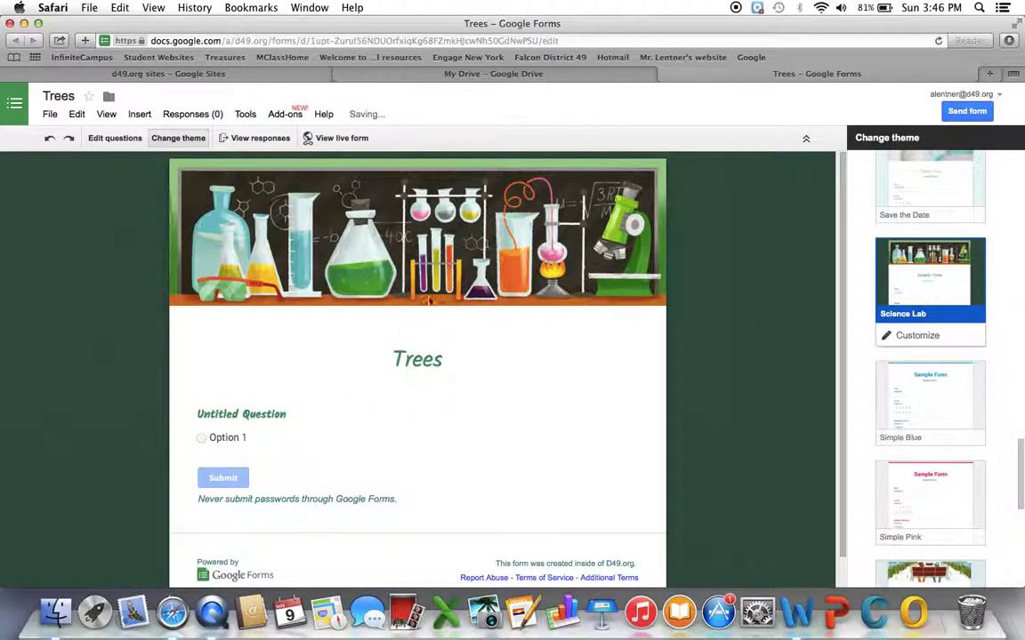
click(118, 140)
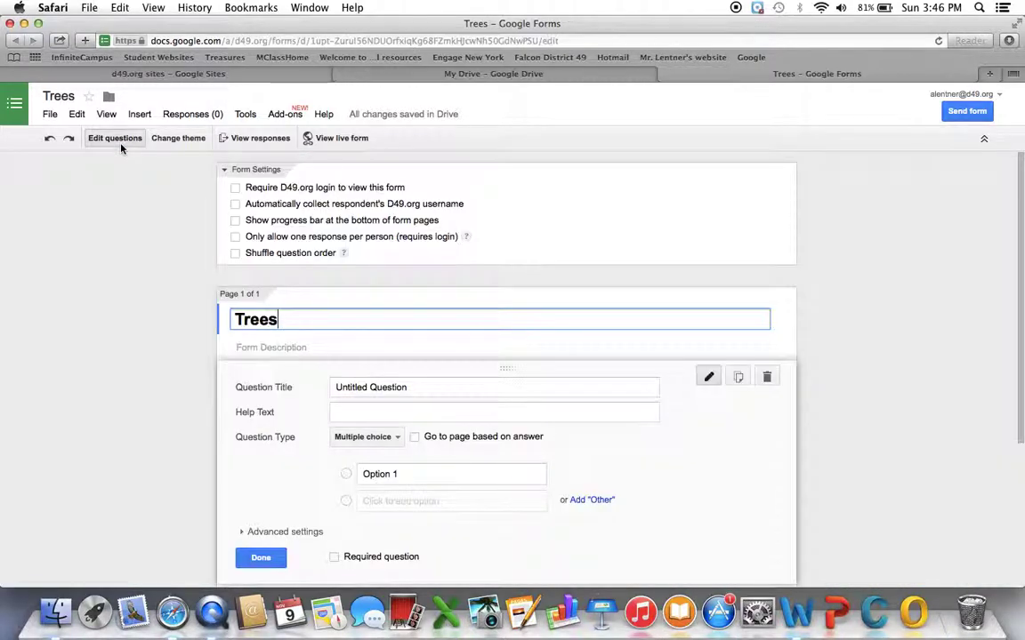
Make the first question a Text question titled 'What is your name?' and finish it.
scroll(237, 456, down, 3)
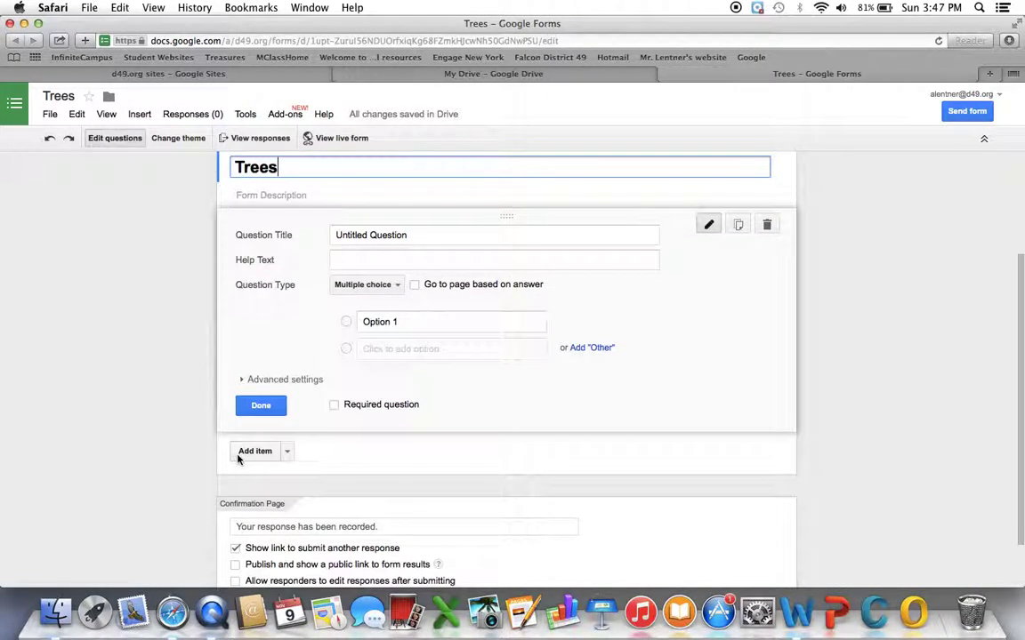
click(390, 287)
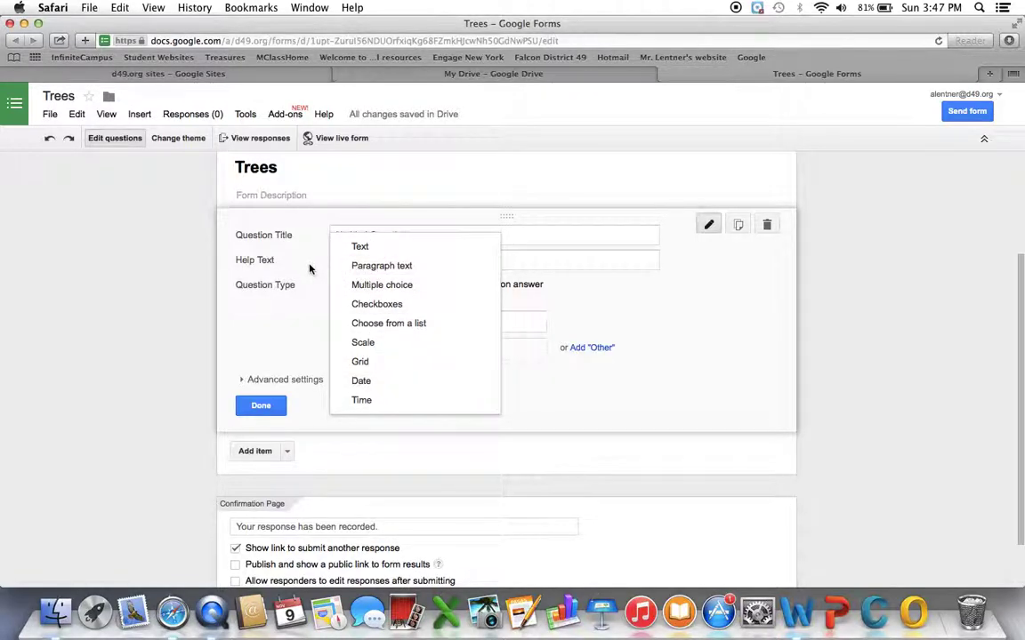
click(397, 254)
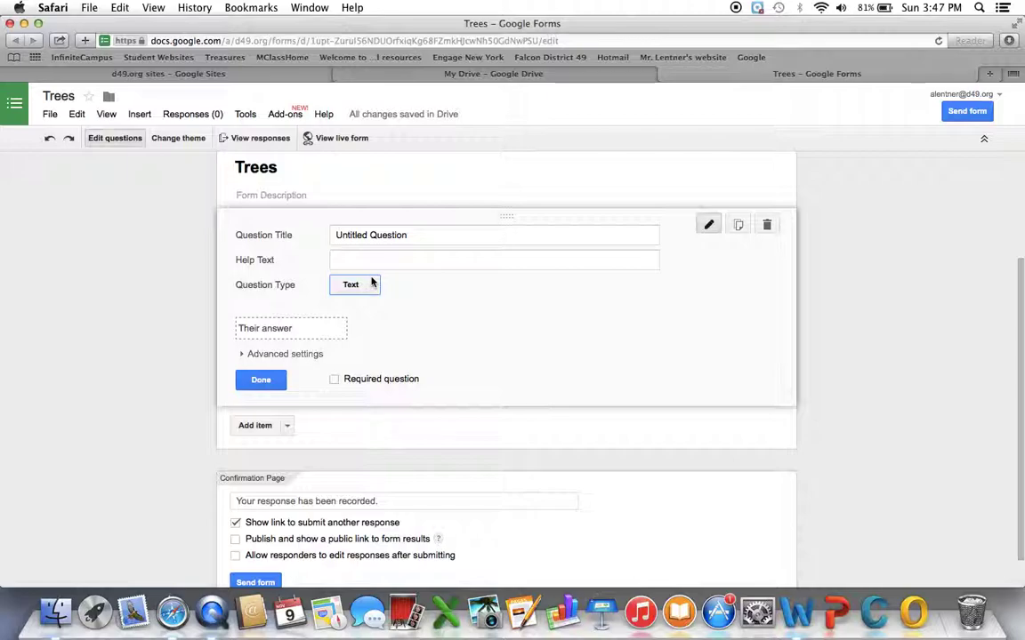
click(417, 234)
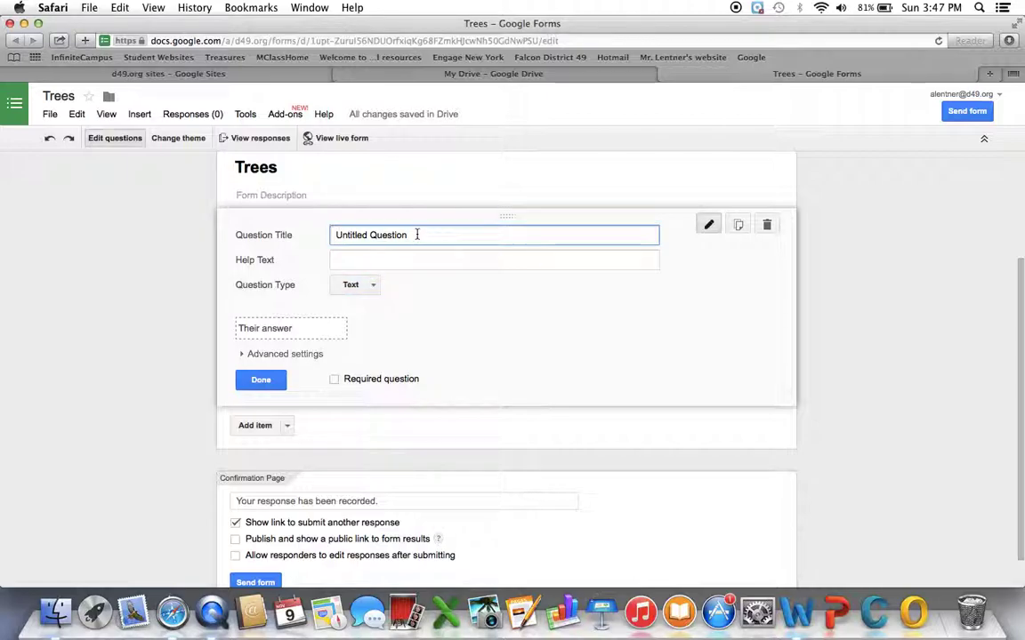
key(BackSpace)
key(BackSpace)
key(BackSpace)
key(BackSpace)
key(BackSpace)
key(BackSpace)
key(BackSpace)
key(BackSpace)
key(BackSpace)
key(BackSpace)
key(BackSpace)
key(BackSpace)
key(BackSpace)
key(BackSpace)
key(BackSpace)
key(BackSpace)
key(BackSpace)
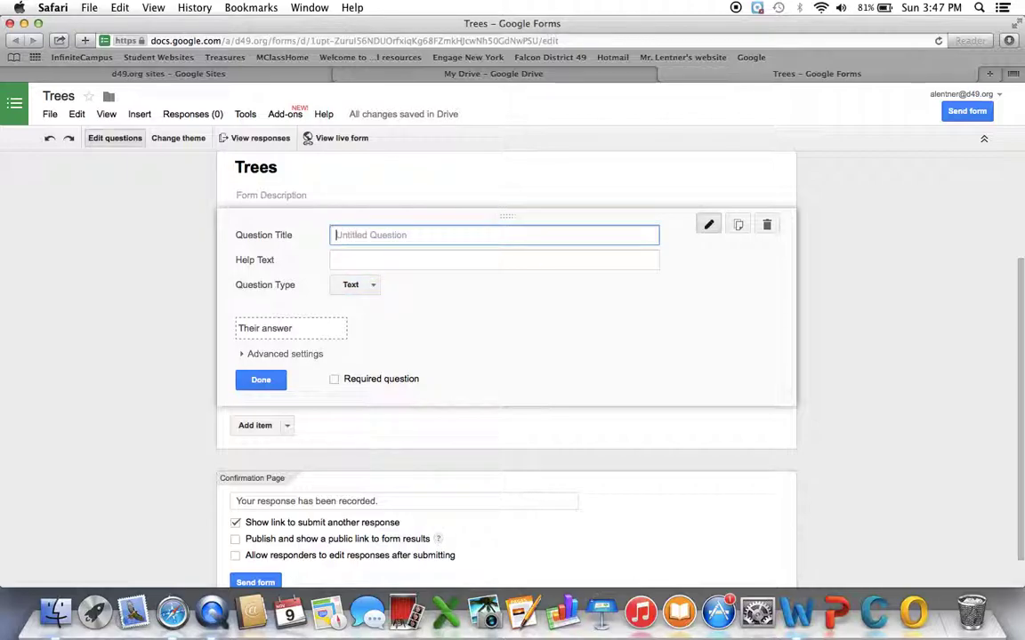
text(Wh)
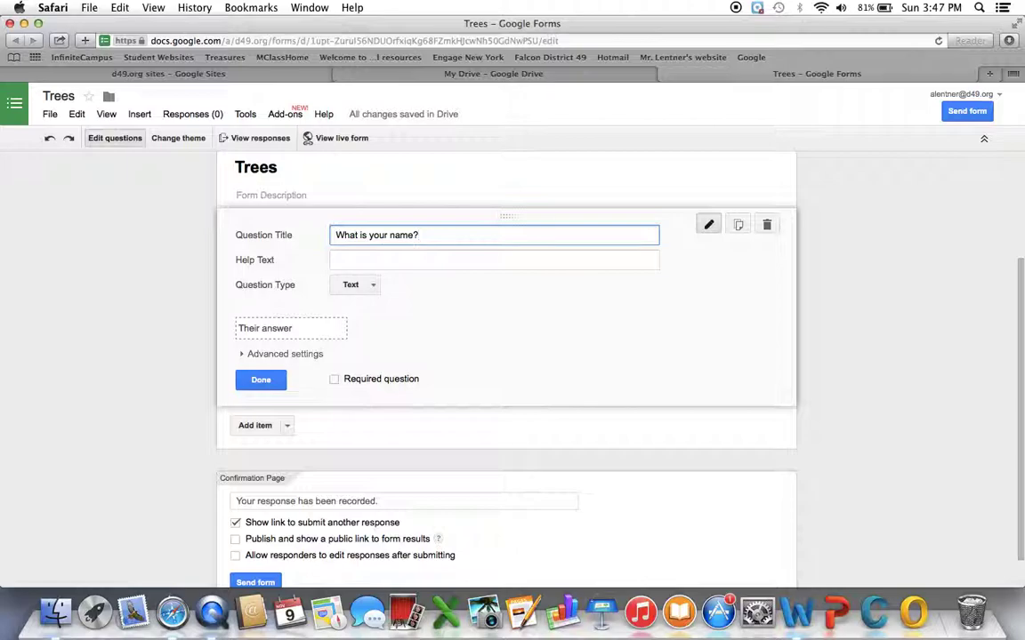
text(at is your name?)
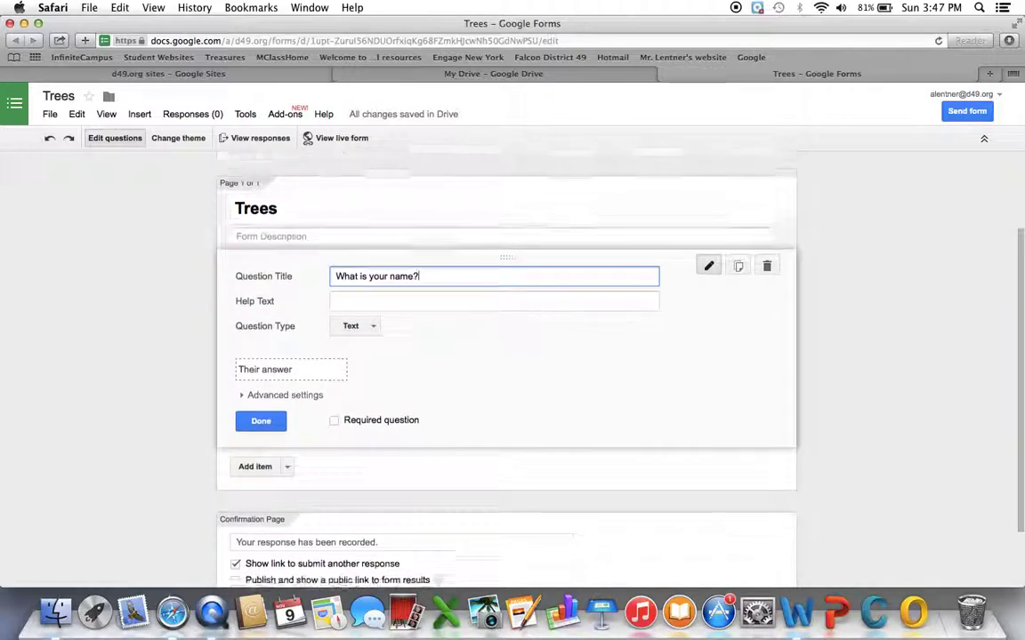
click(435, 258)
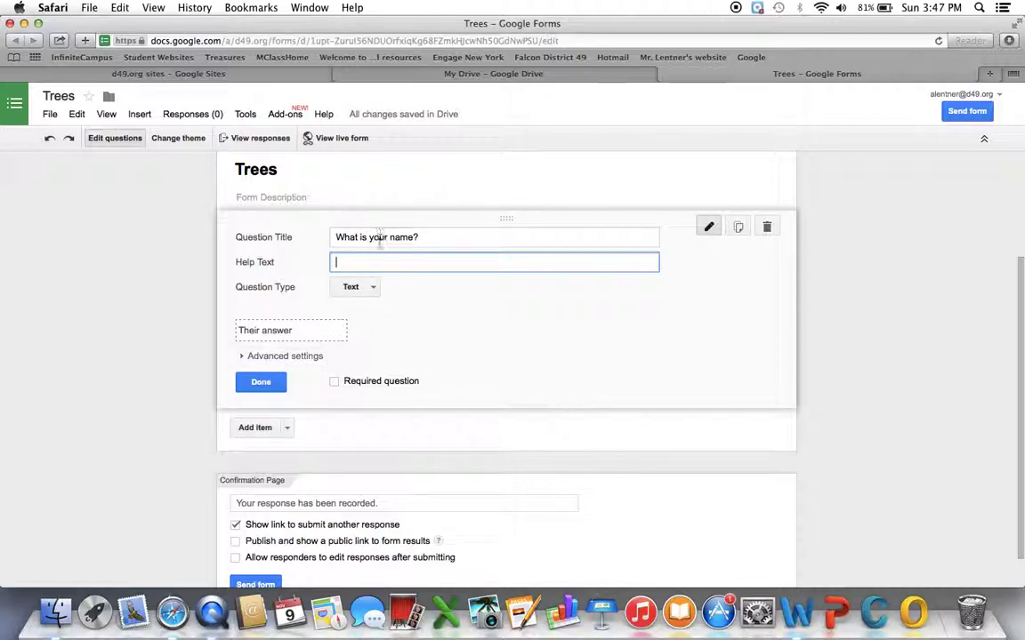
click(263, 384)
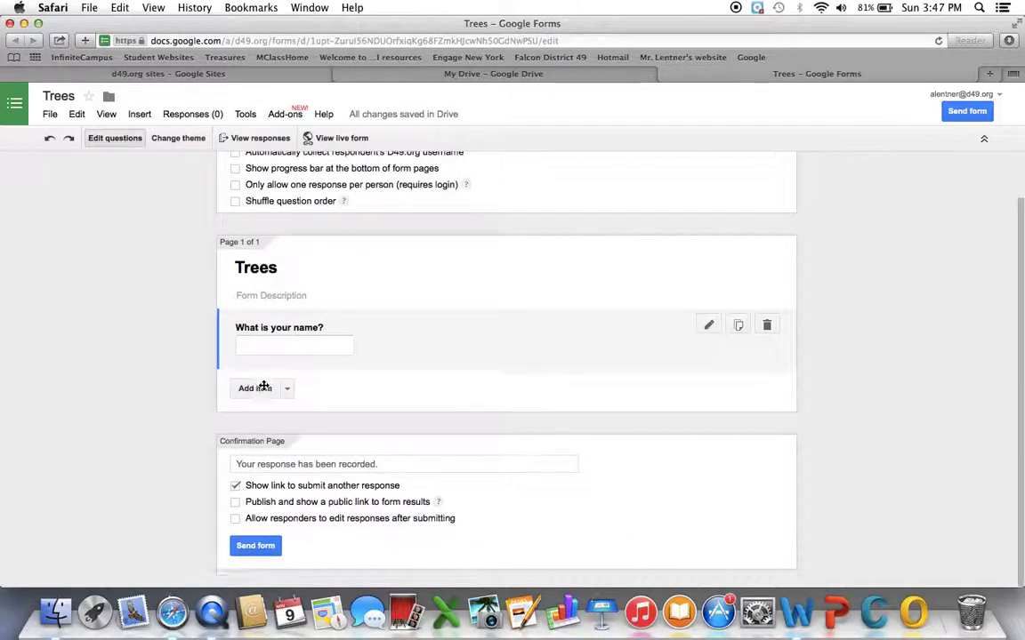
click(338, 138)
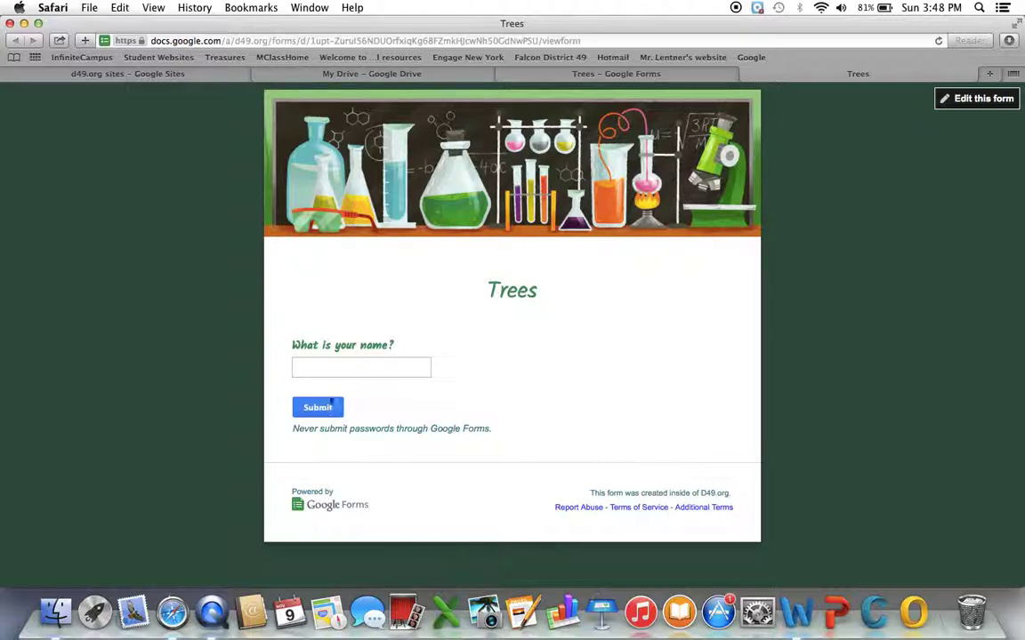
click(748, 76)
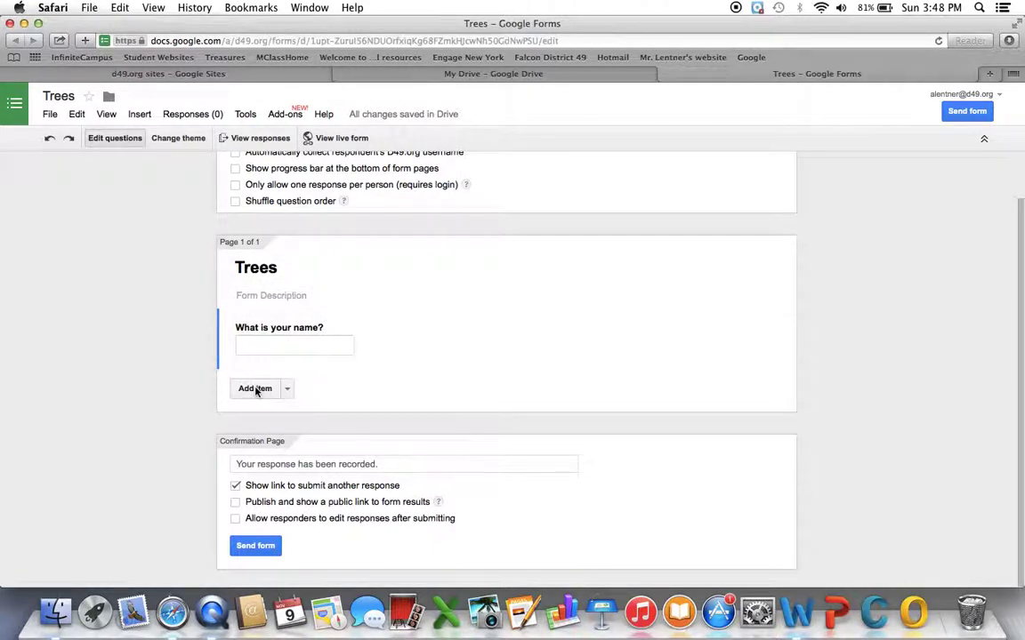
Add a Checkboxes question titled 'What parts of our tree unit did you like?'.
click(255, 390)
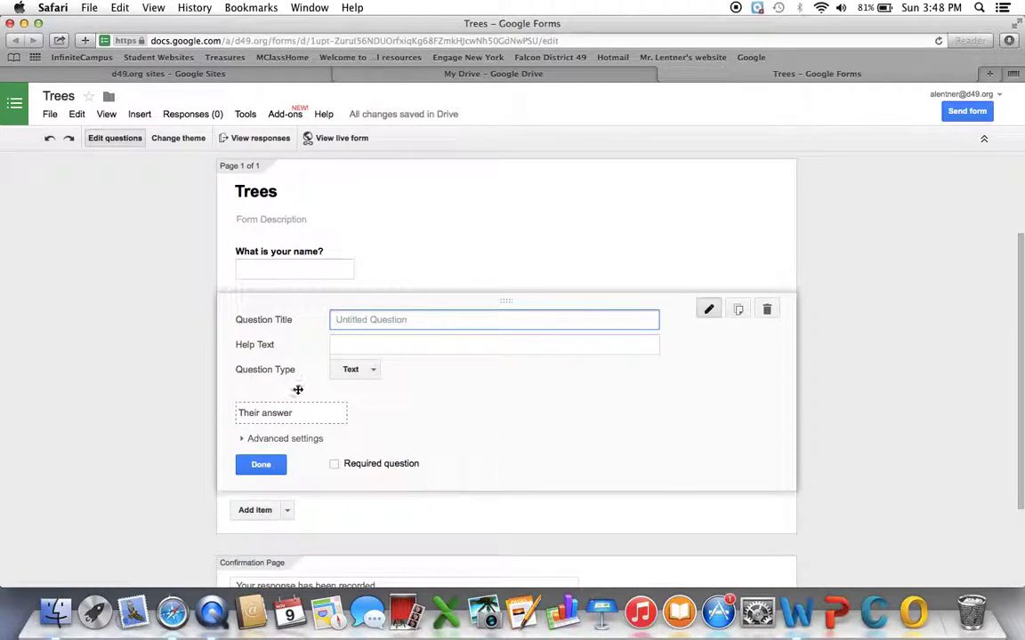
click(361, 374)
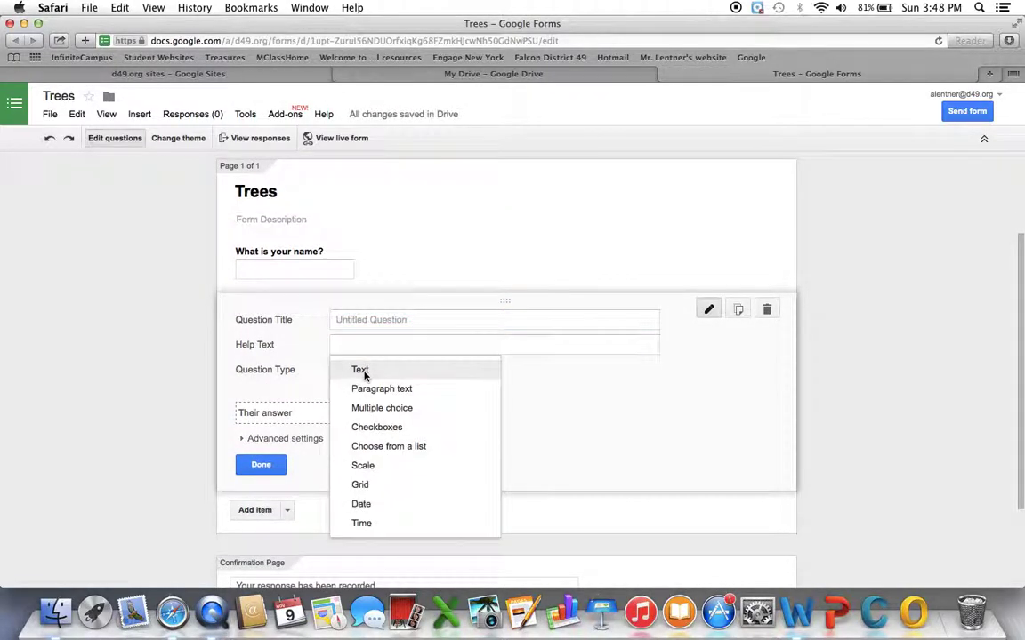
click(369, 429)
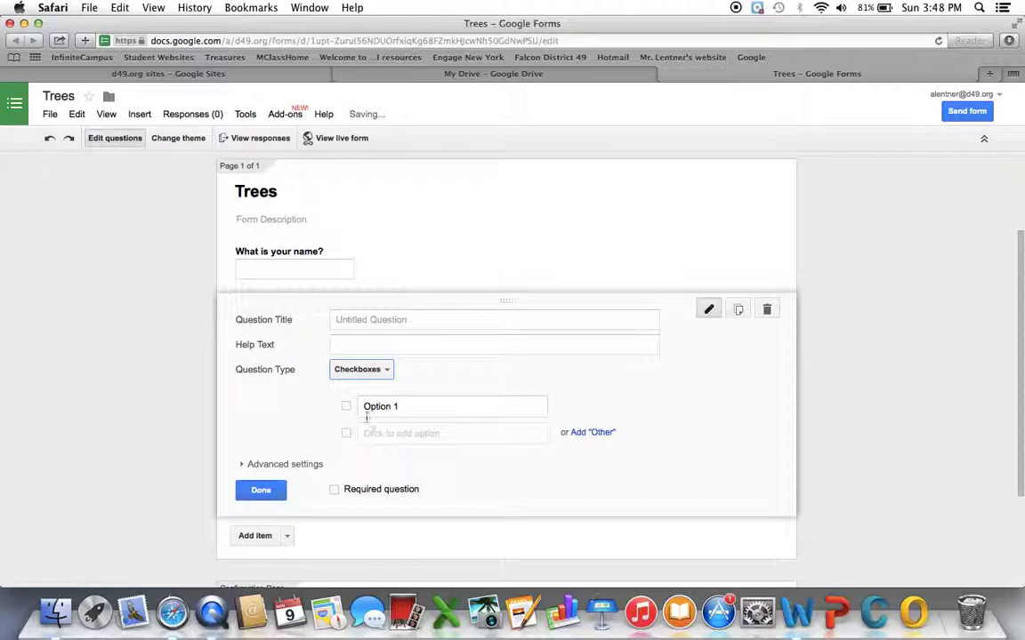
click(391, 322)
text(W)
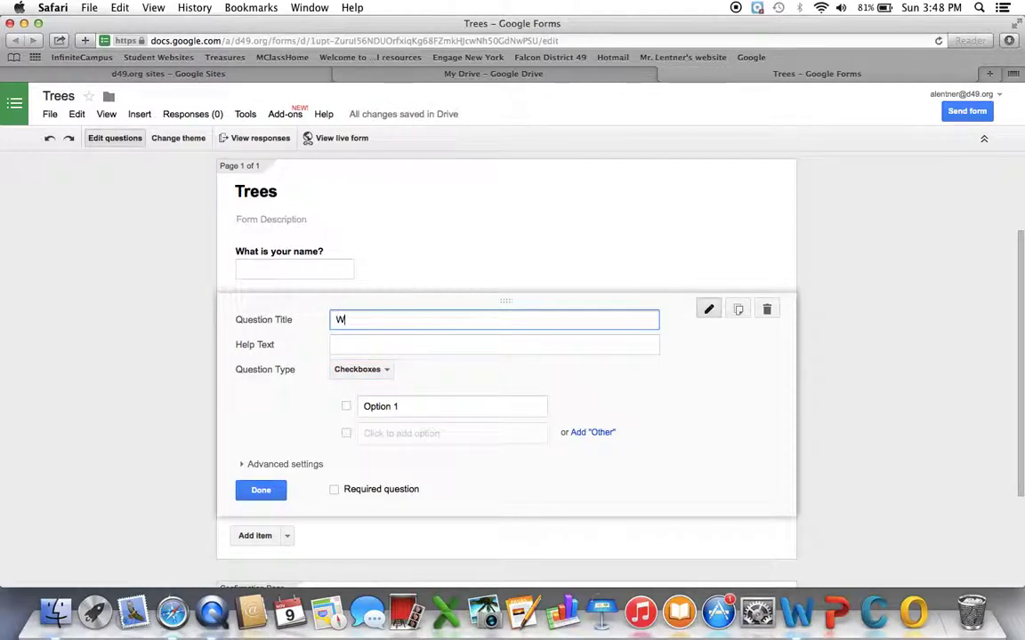
text(hat parts of our tre)
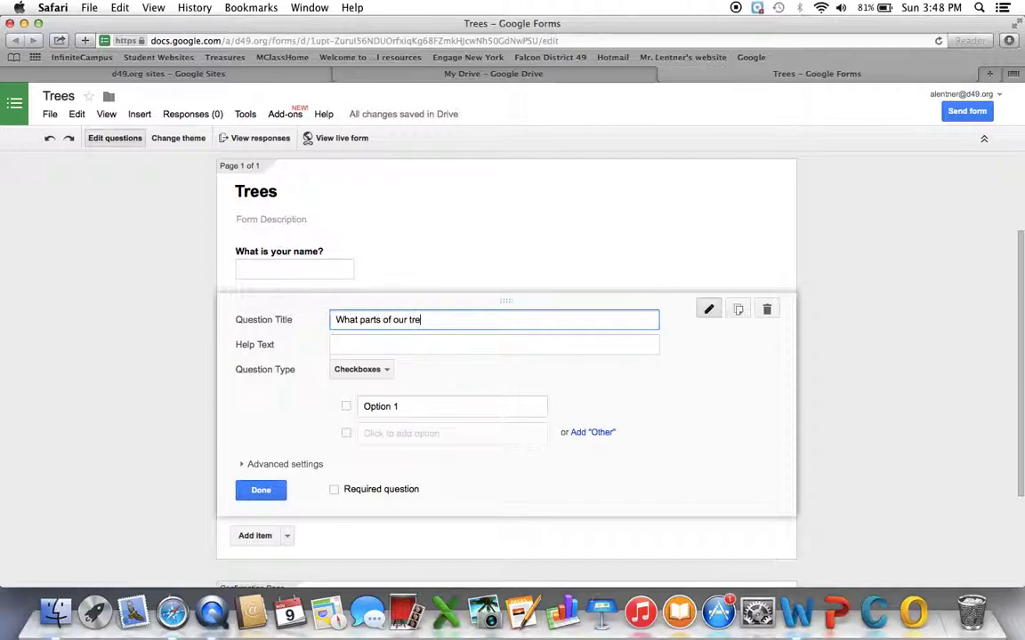
text(e unit did you like?)
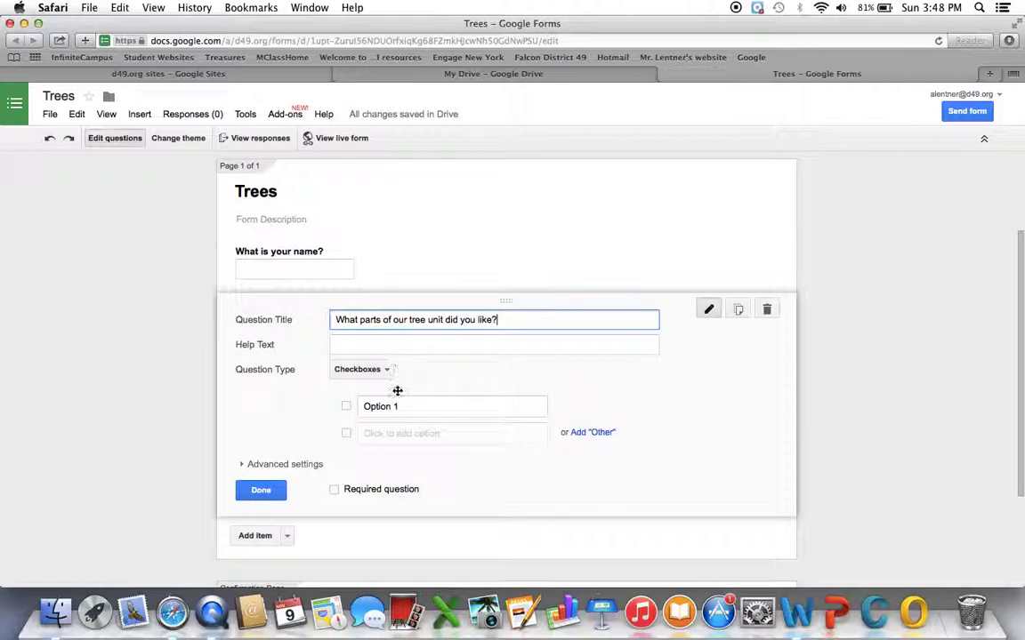
Make the first option 'Movie' and remove the extra blank options.
scroll(348, 414, down, 1)
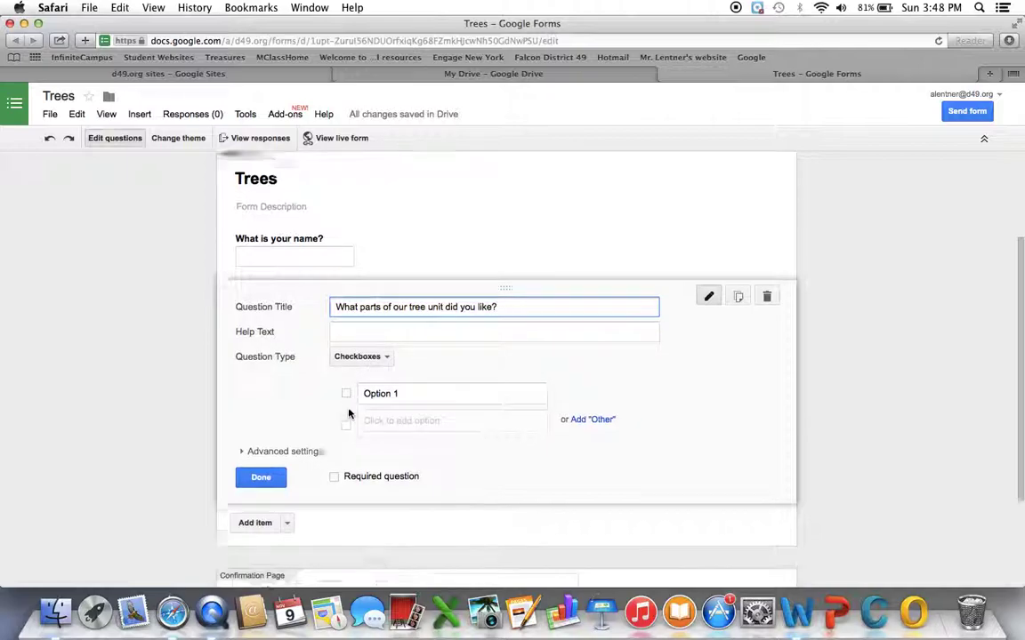
scroll(348, 413, down, 3)
click(401, 359)
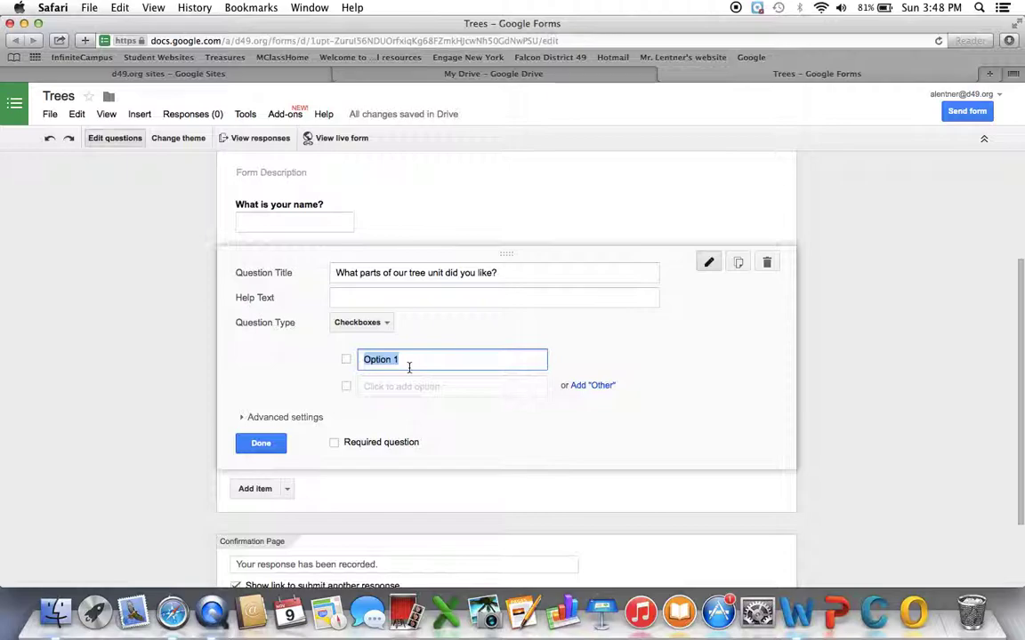
text(Movie)
click(412, 392)
click(417, 414)
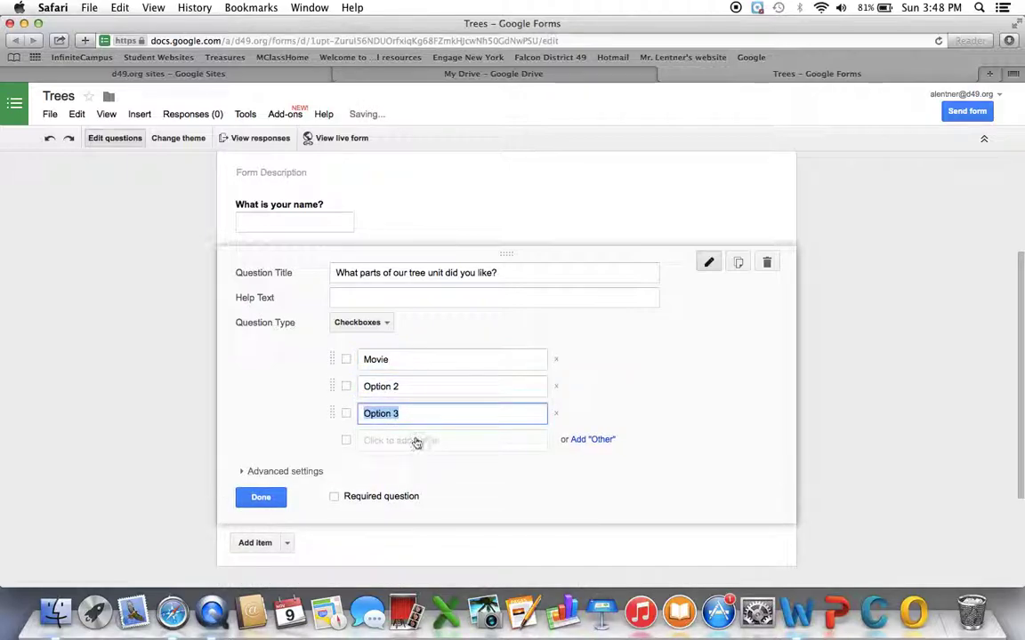
click(416, 440)
click(414, 468)
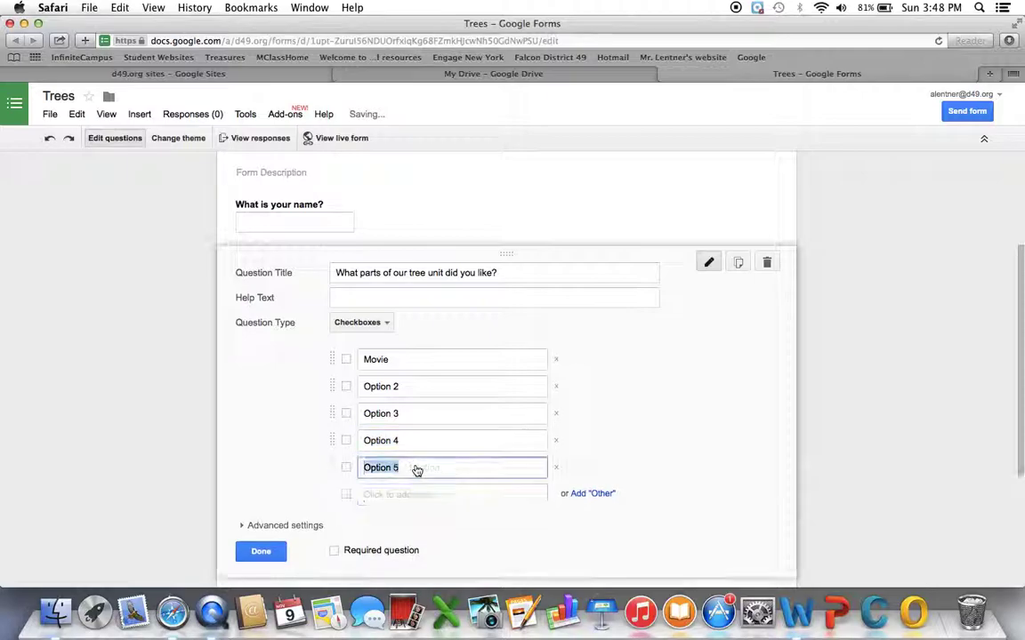
click(557, 468)
click(557, 441)
click(557, 415)
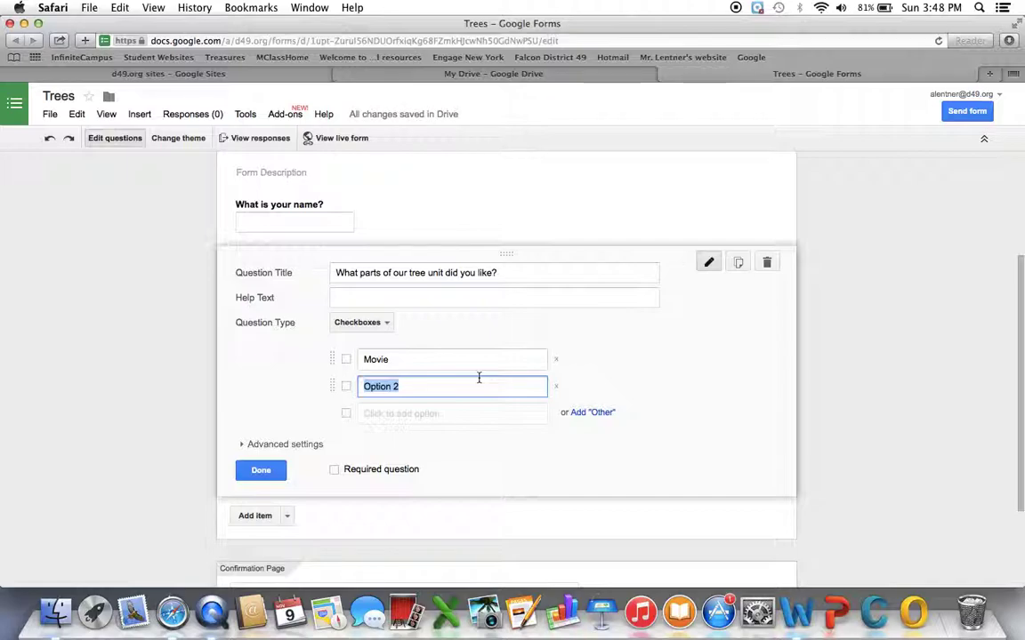
Add the options Art Project, Research, Book and Presentation.
text(Art Project)
click(452, 415)
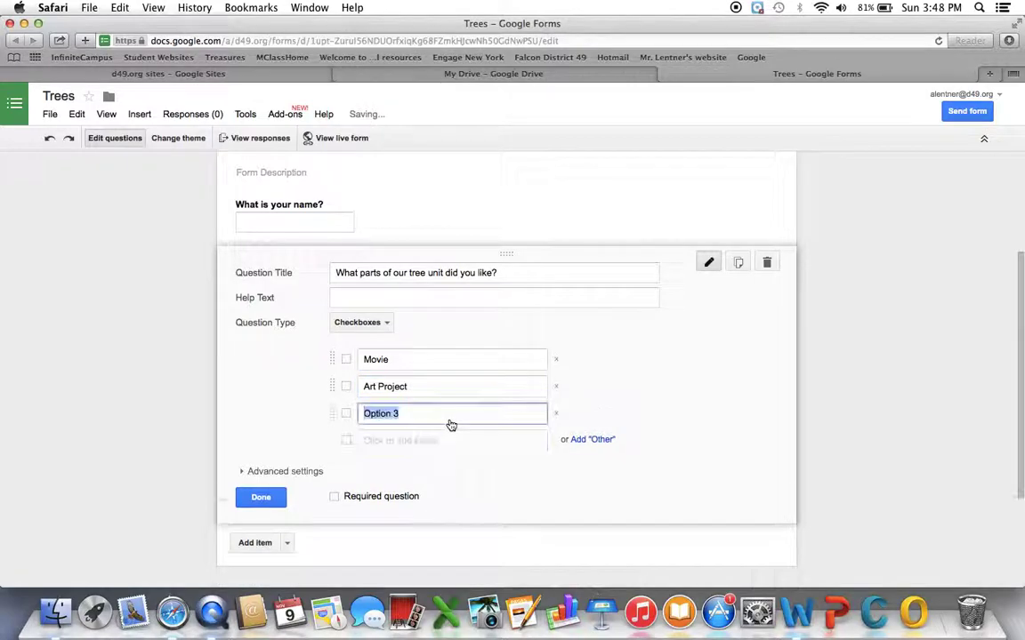
text(Research)
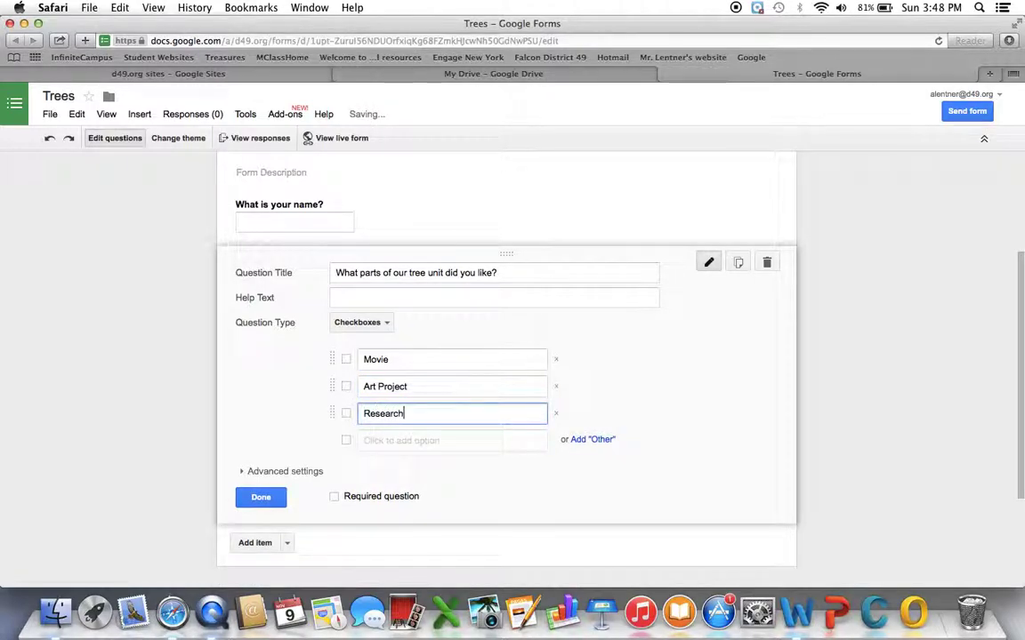
click(446, 441)
text(Book)
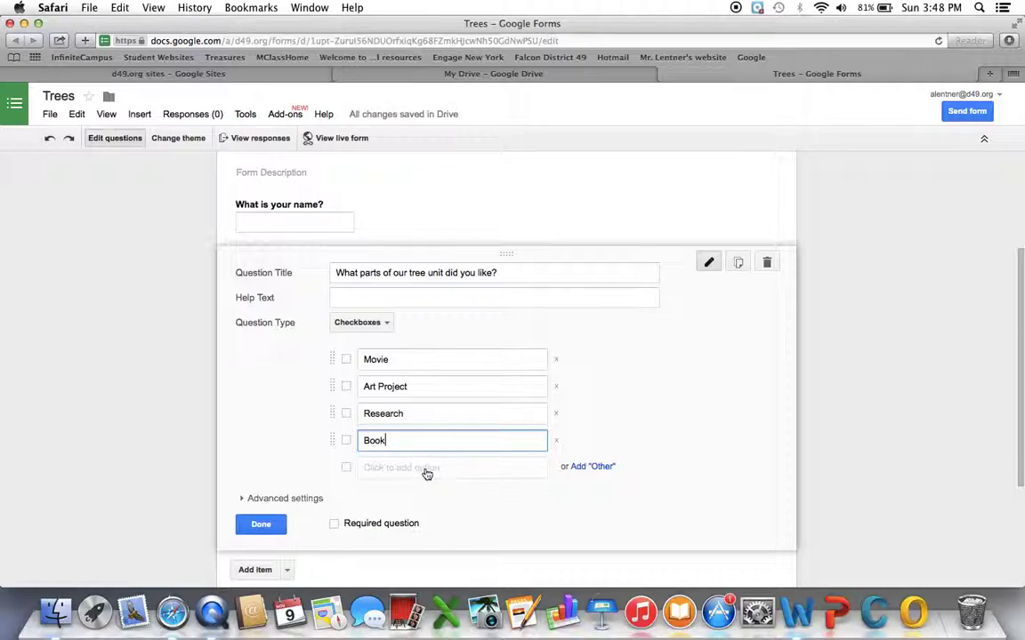
click(426, 472)
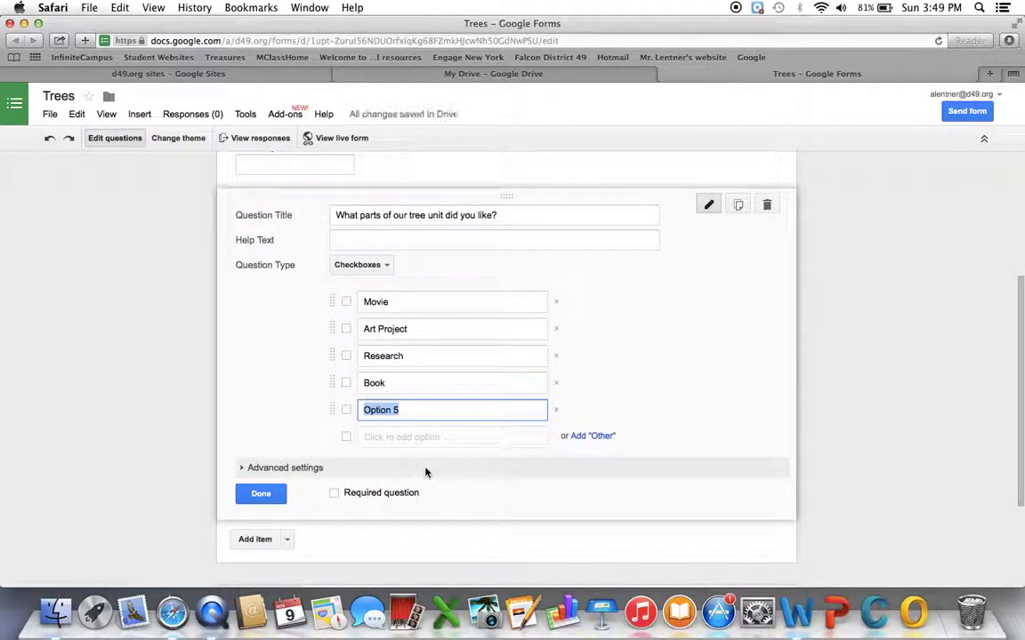
text(Presentation)
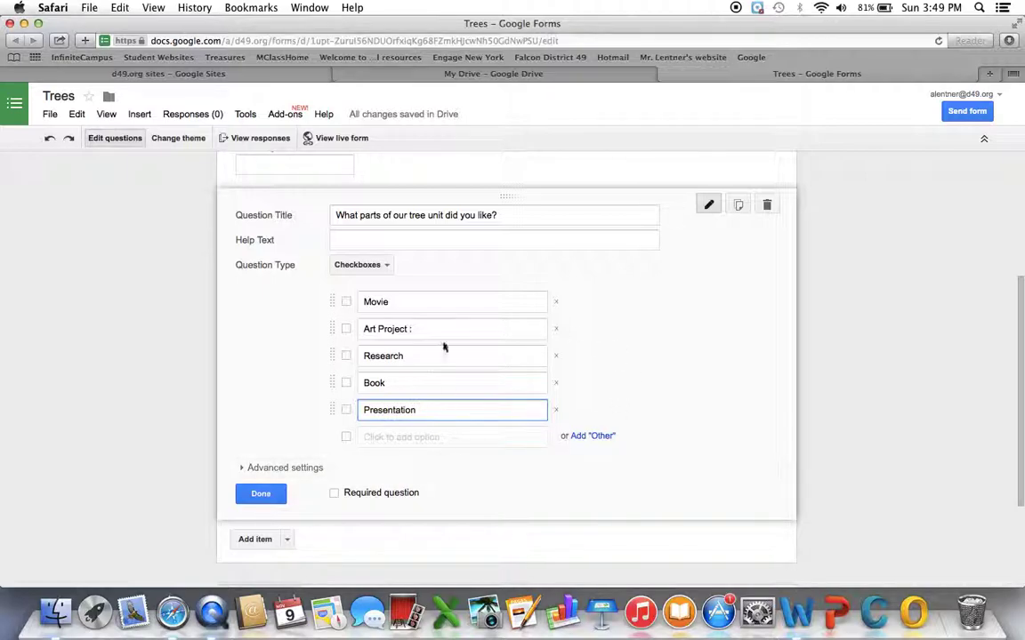
Give the checkbox question the help text 'Choose two', glancing at Advanced settings.
click(363, 239)
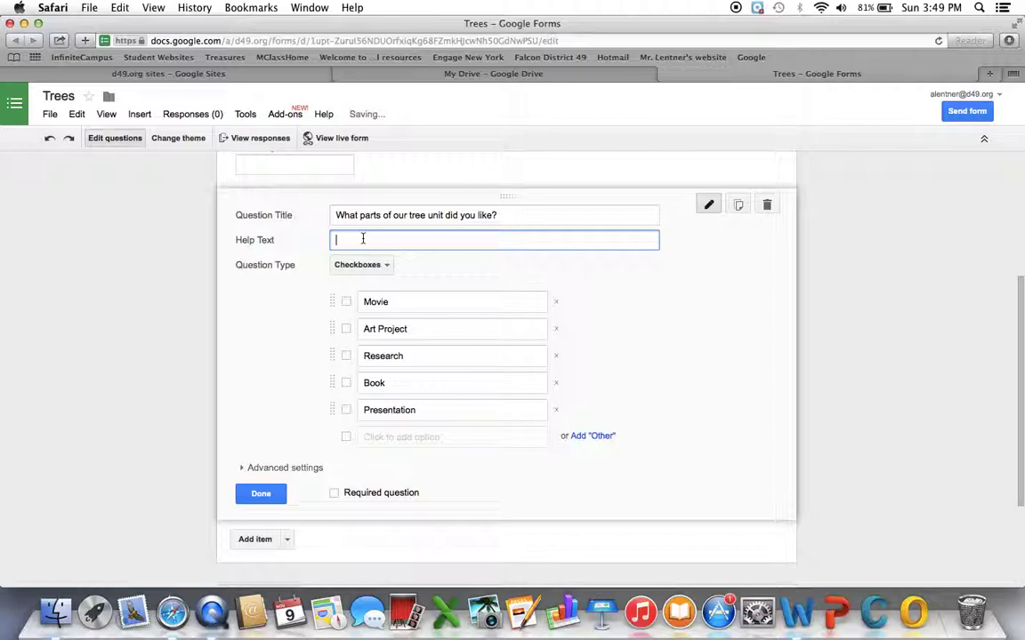
text(Choose two)
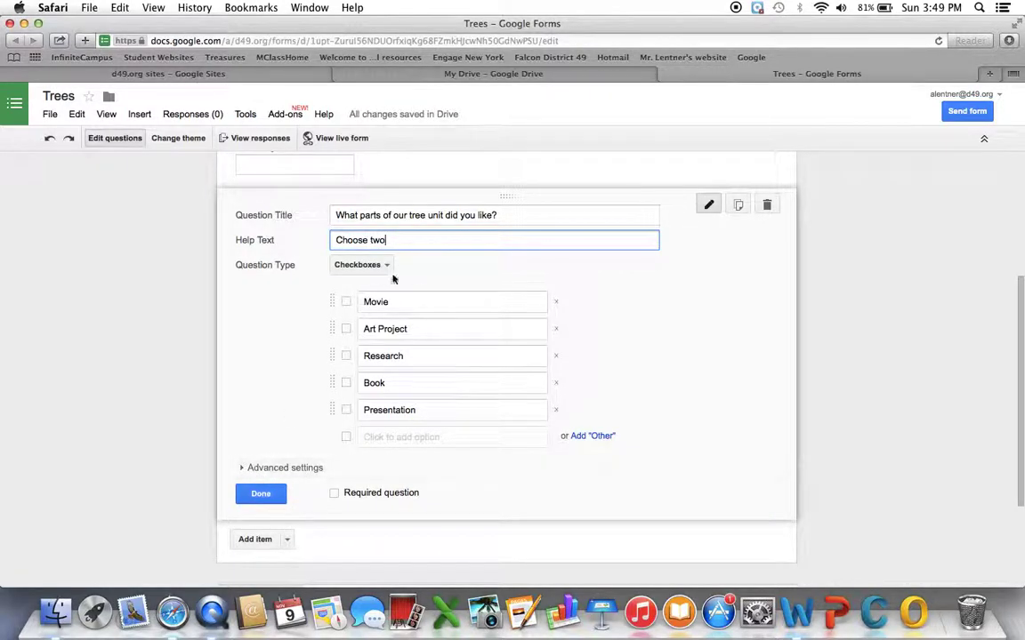
click(278, 469)
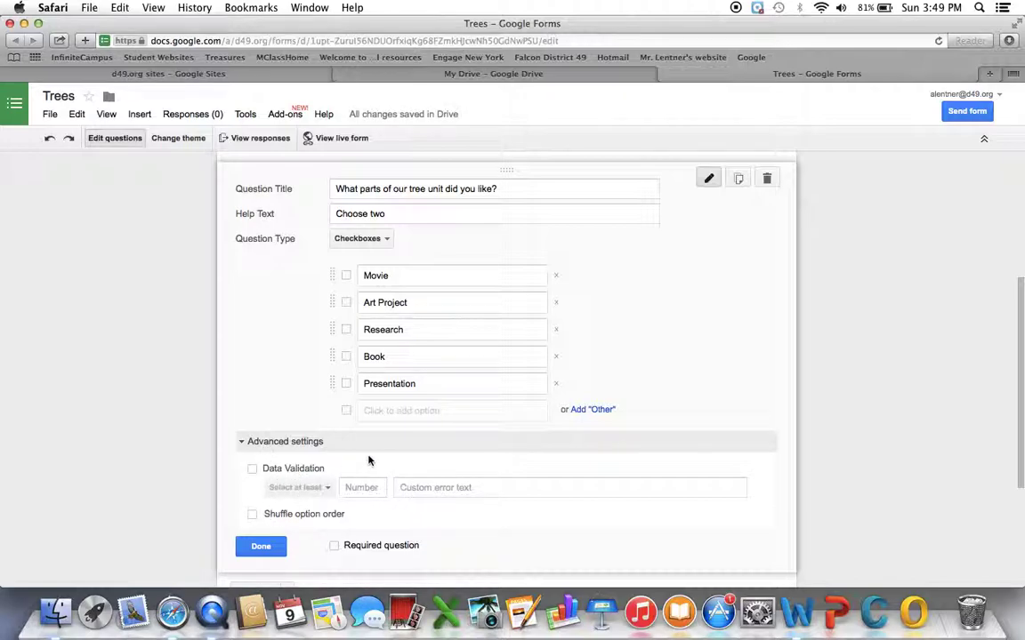
click(245, 443)
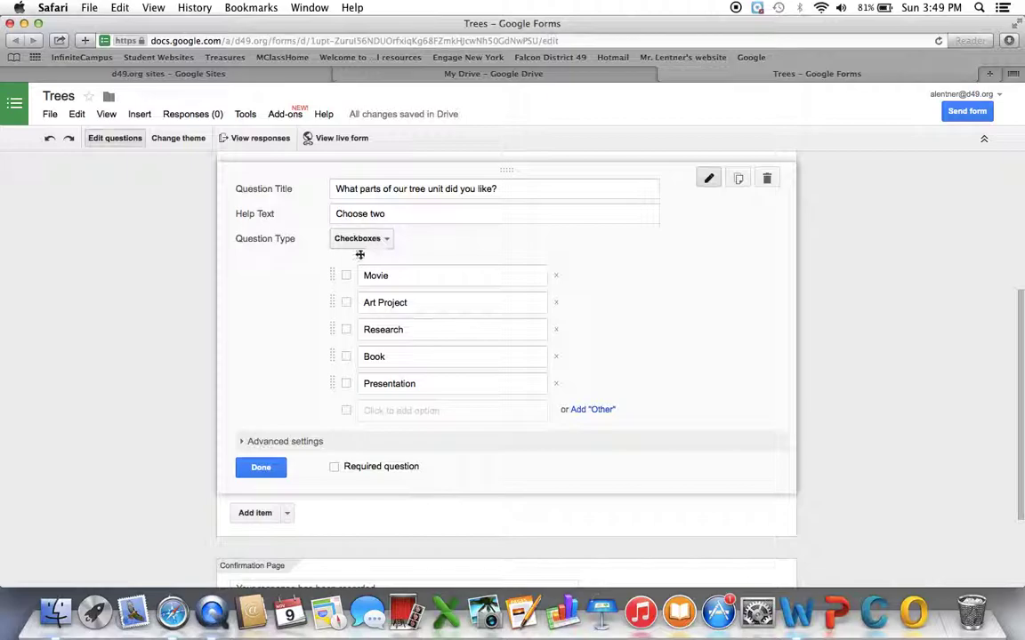
Finish the tree-unit question, test its checkboxes in the live form, then close it.
click(261, 468)
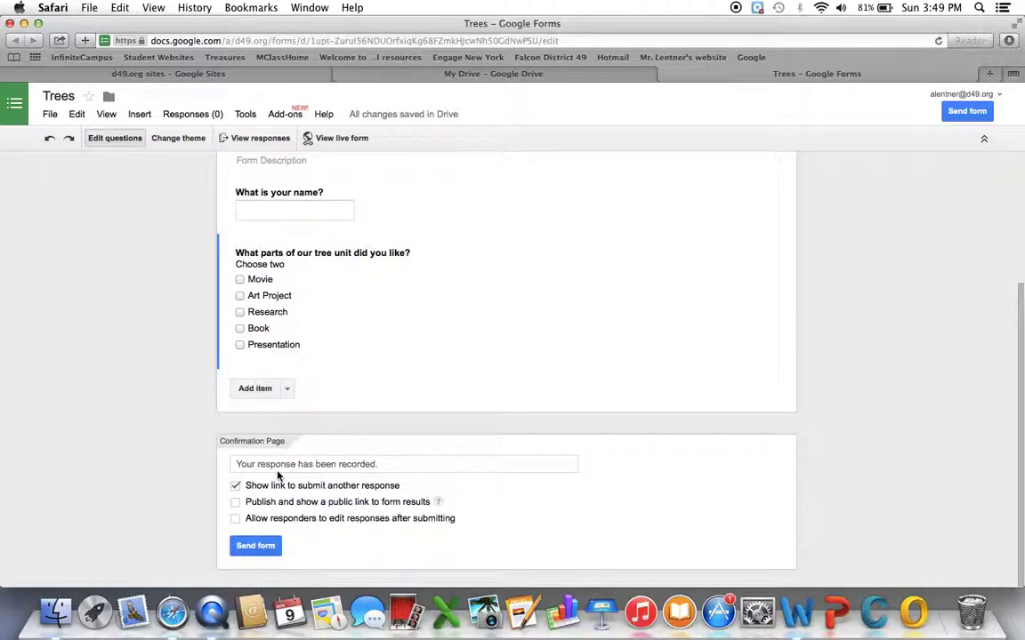
scroll(275, 476, up, 2)
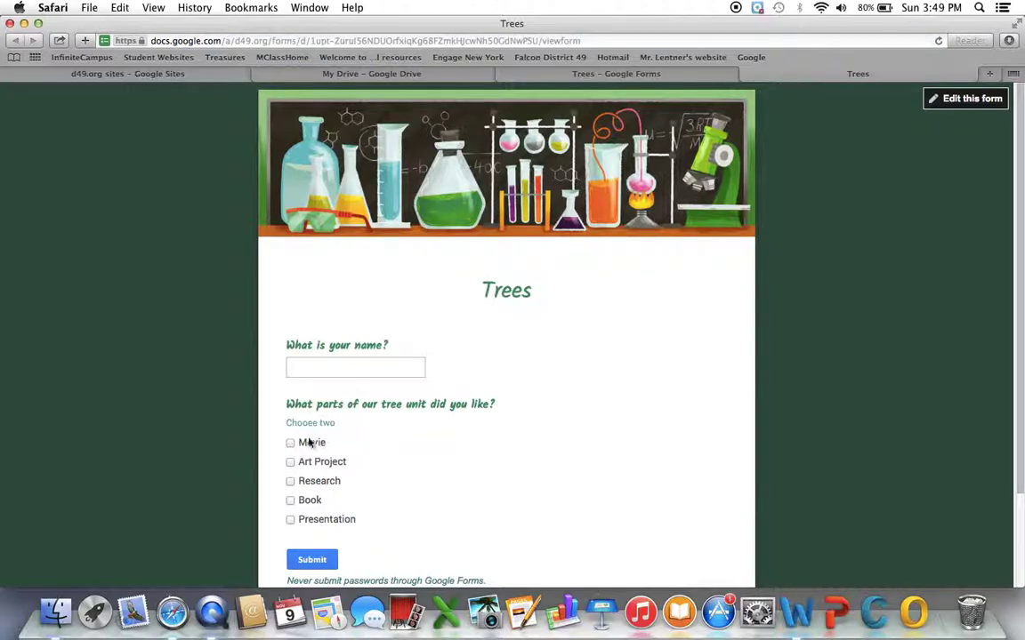
scroll(302, 418, down, 1)
click(291, 405)
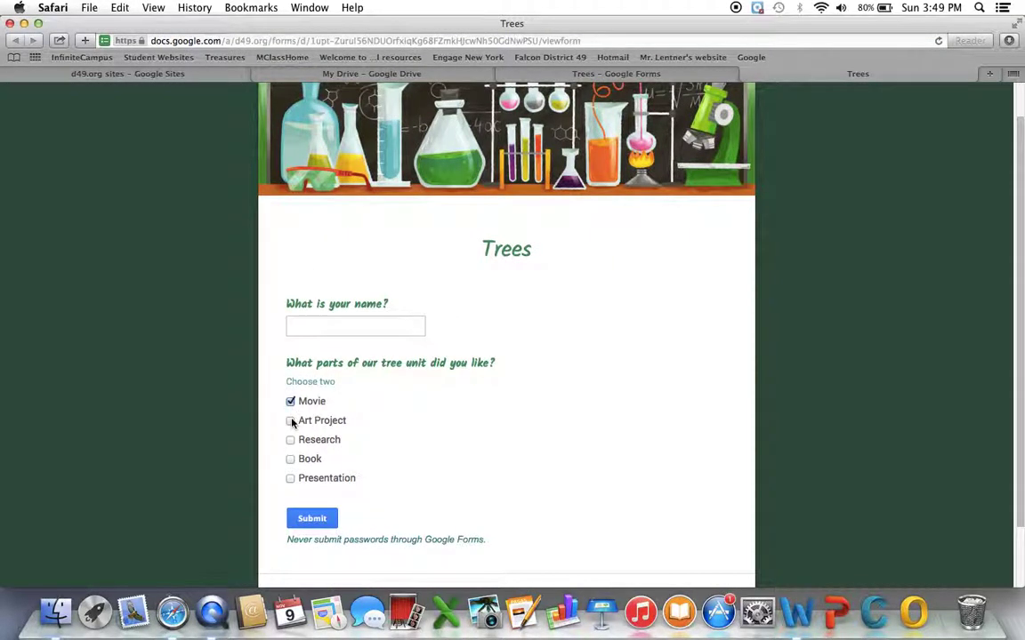
click(291, 421)
click(291, 403)
click(747, 75)
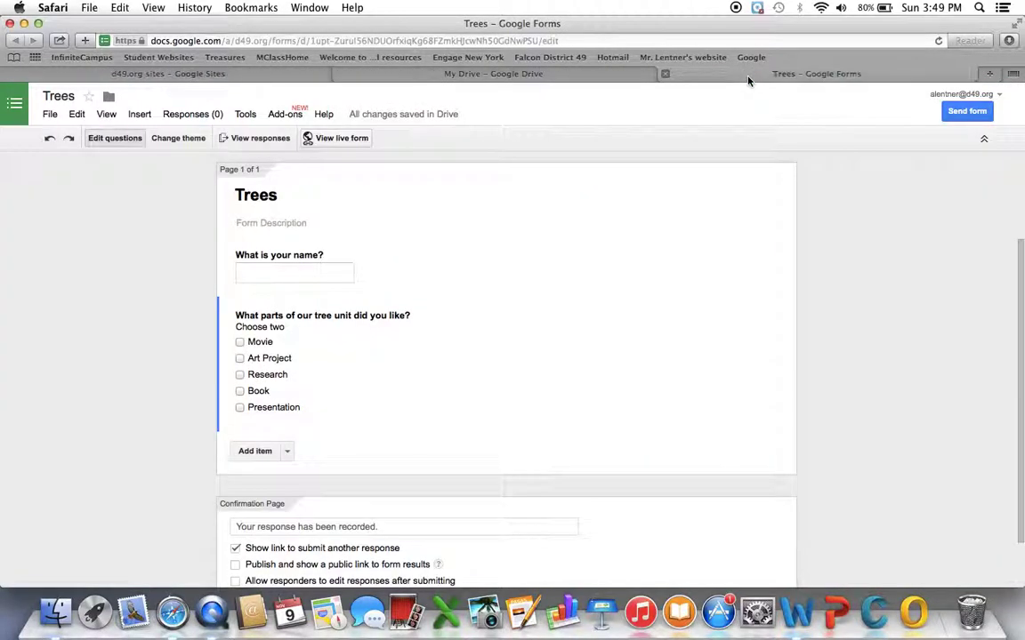
Add a new question titled 'What would you like to study next?' and open its type list.
scroll(270, 392, down, 2)
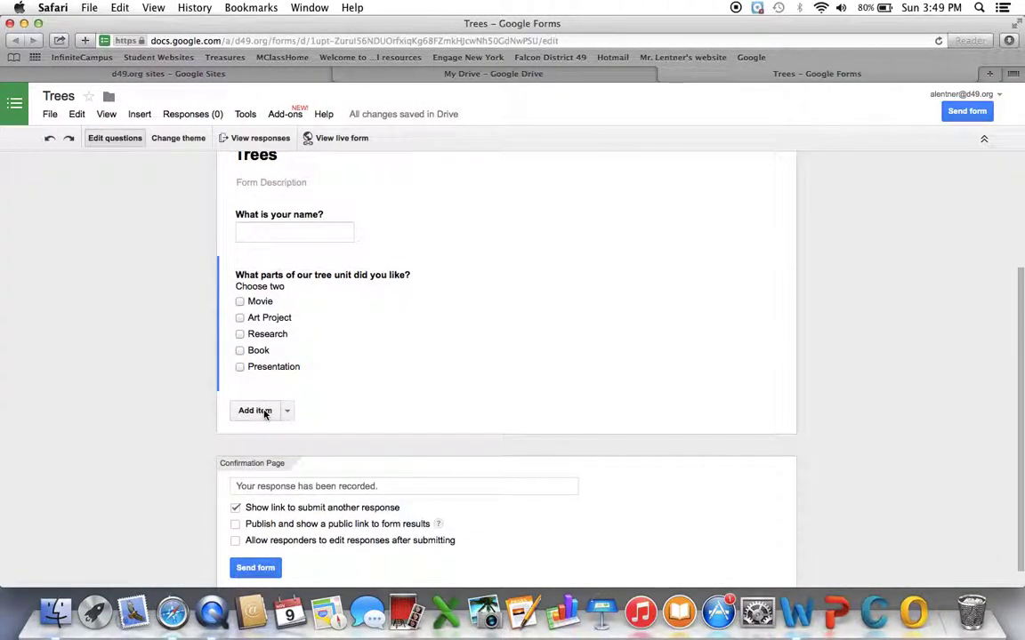
click(258, 411)
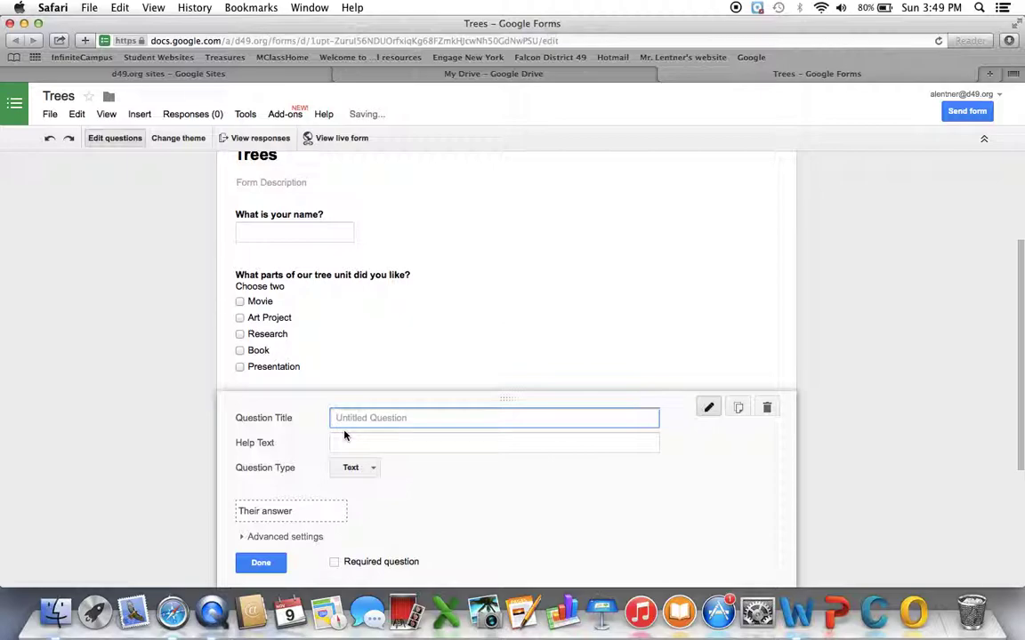
text(What)
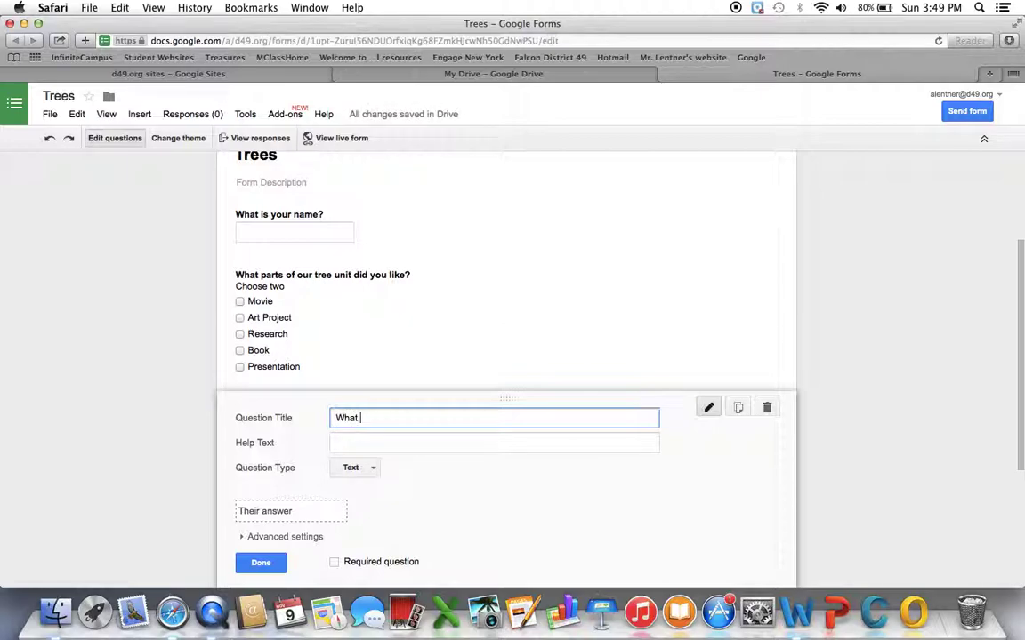
text( would you like to study next)
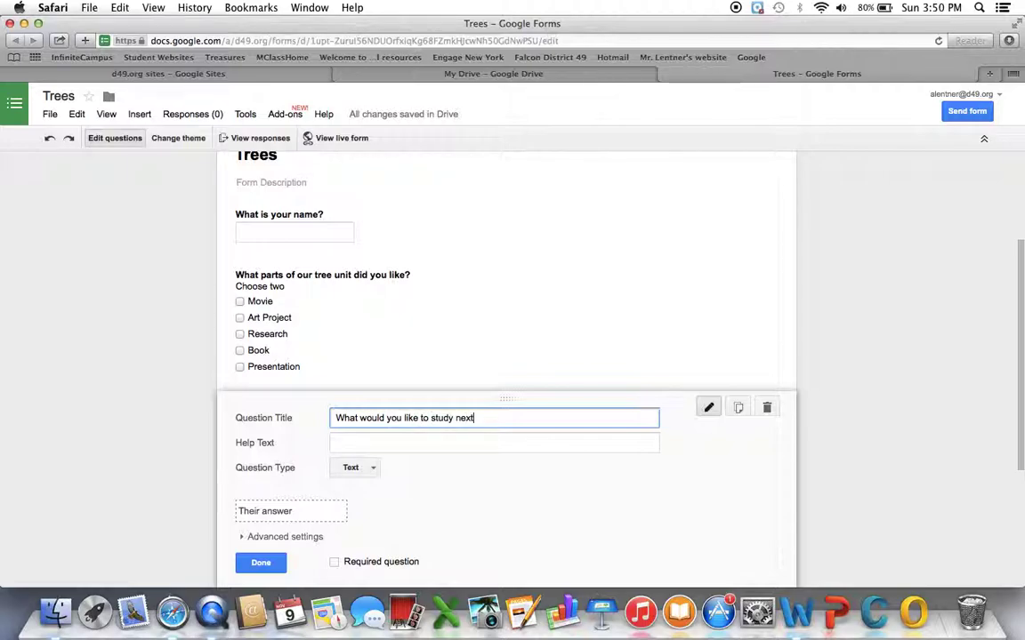
scroll(499, 400, down, 2)
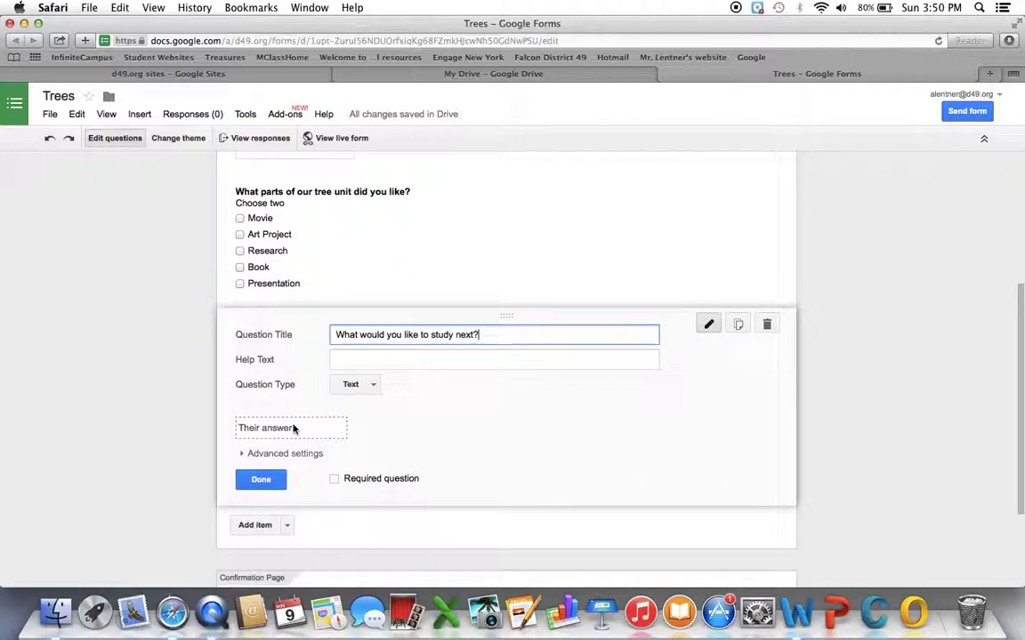
click(361, 390)
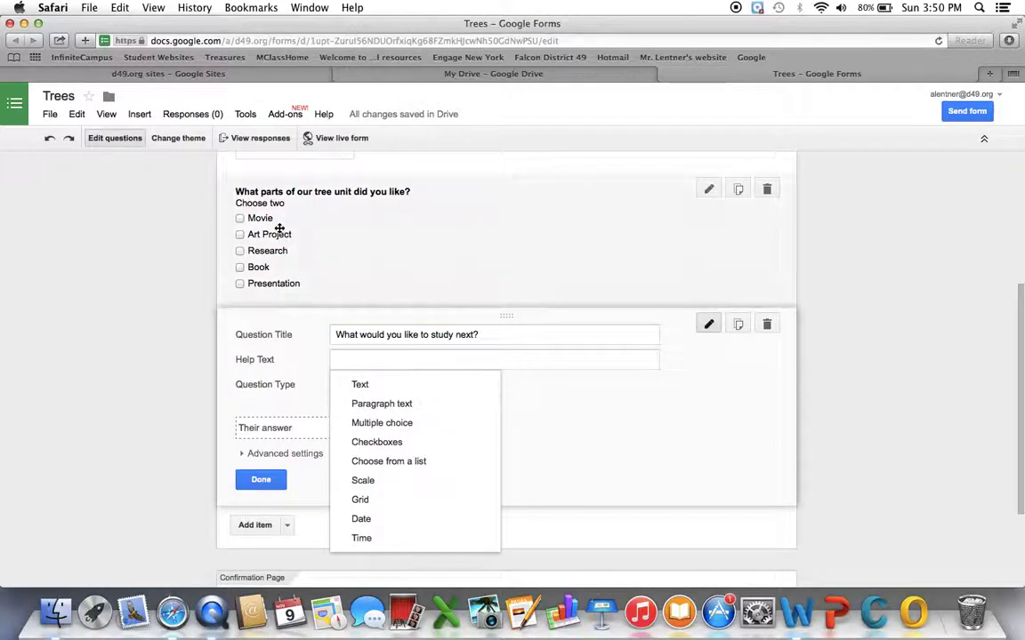
Set the study-next question to Multiple choice with 'Space' as the first option.
scroll(277, 231, up, 2)
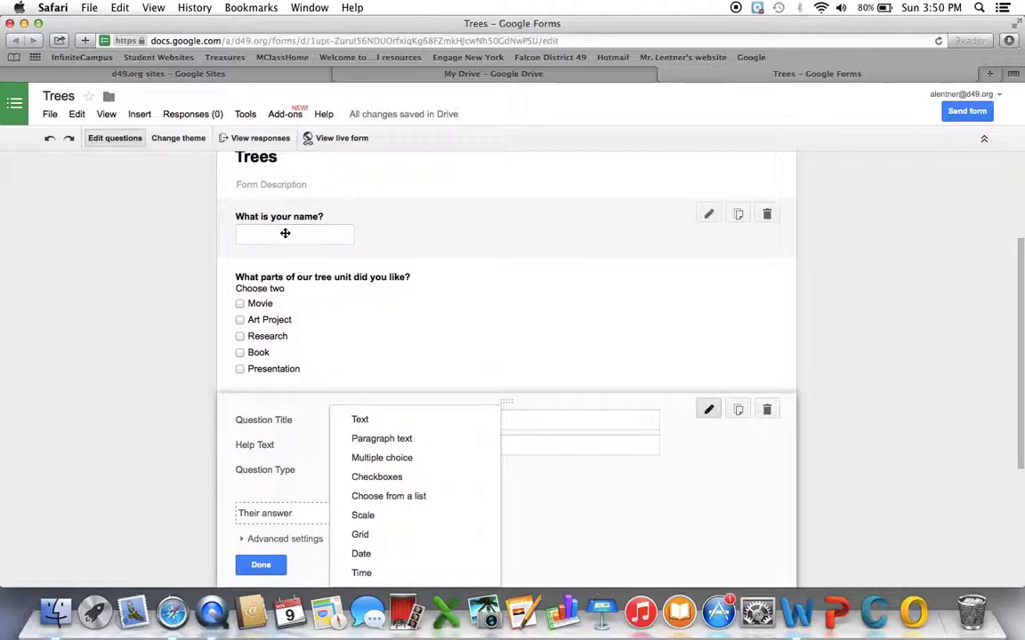
scroll(336, 316, down, 2)
scroll(336, 316, down, 1)
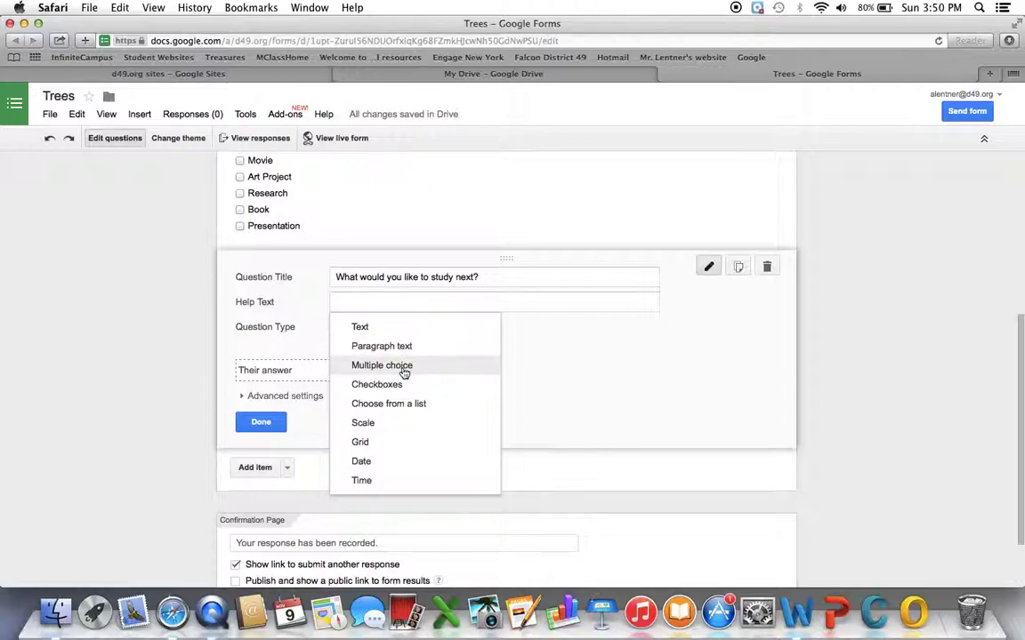
click(404, 373)
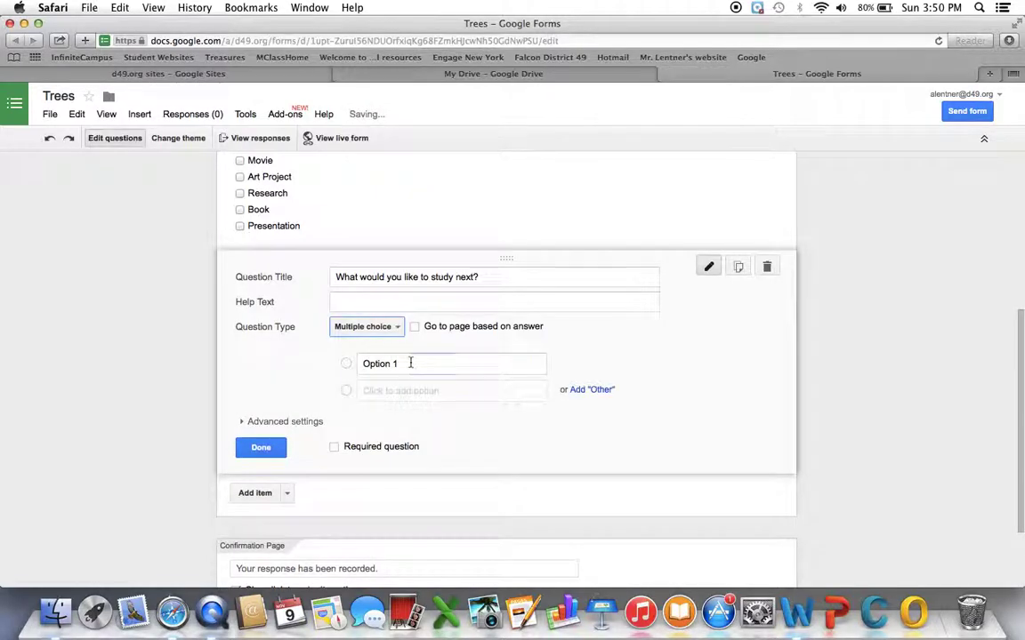
click(410, 363)
text(Space)
key(Return)
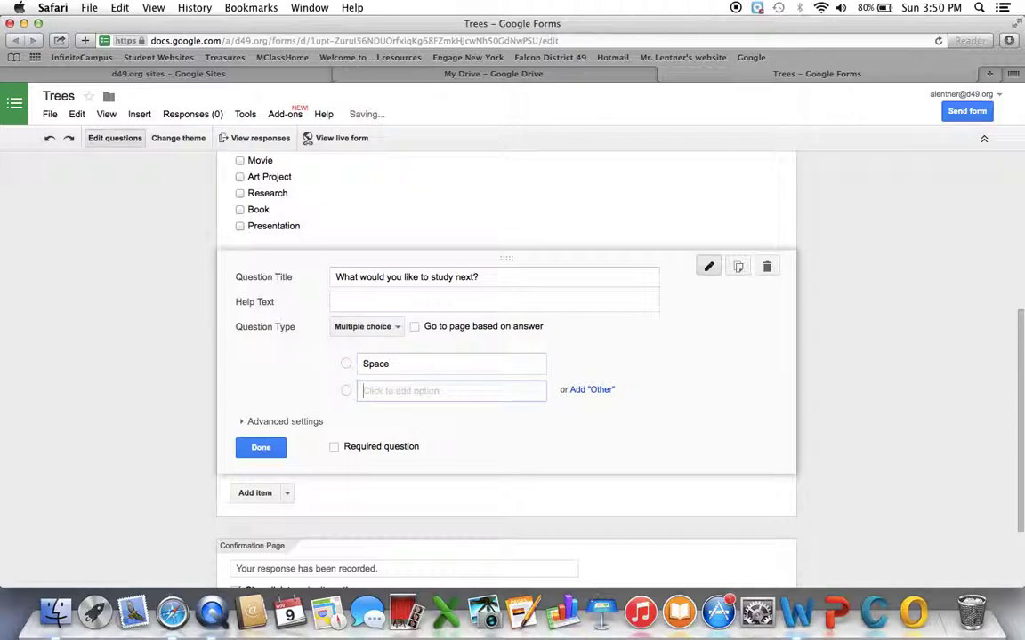
Add the options Plants, Animals, Habitats and Brazil.
scroll(358, 326, up, 3)
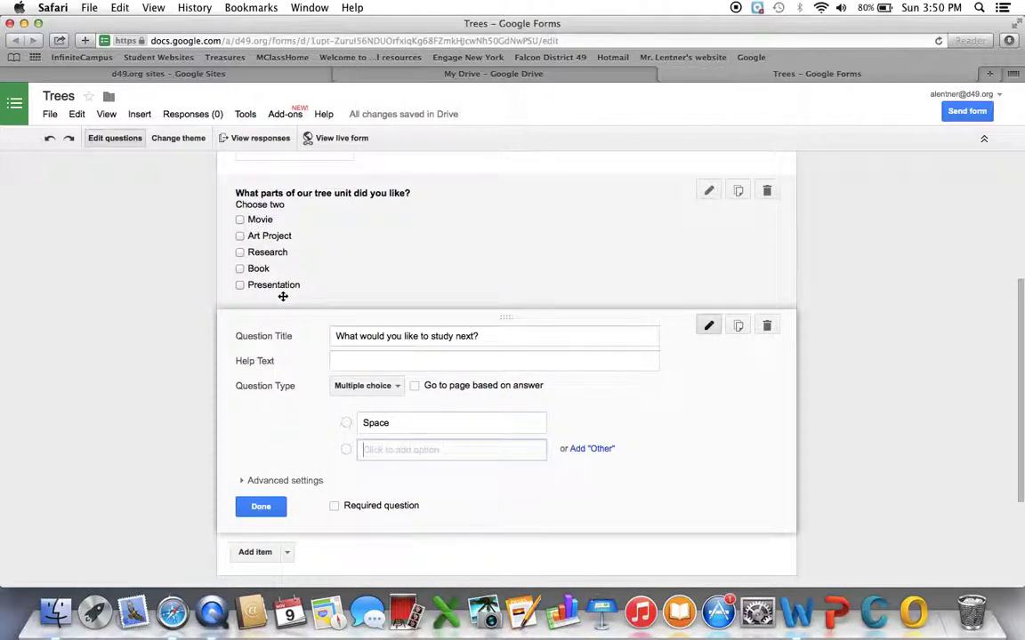
scroll(404, 416, down, 3)
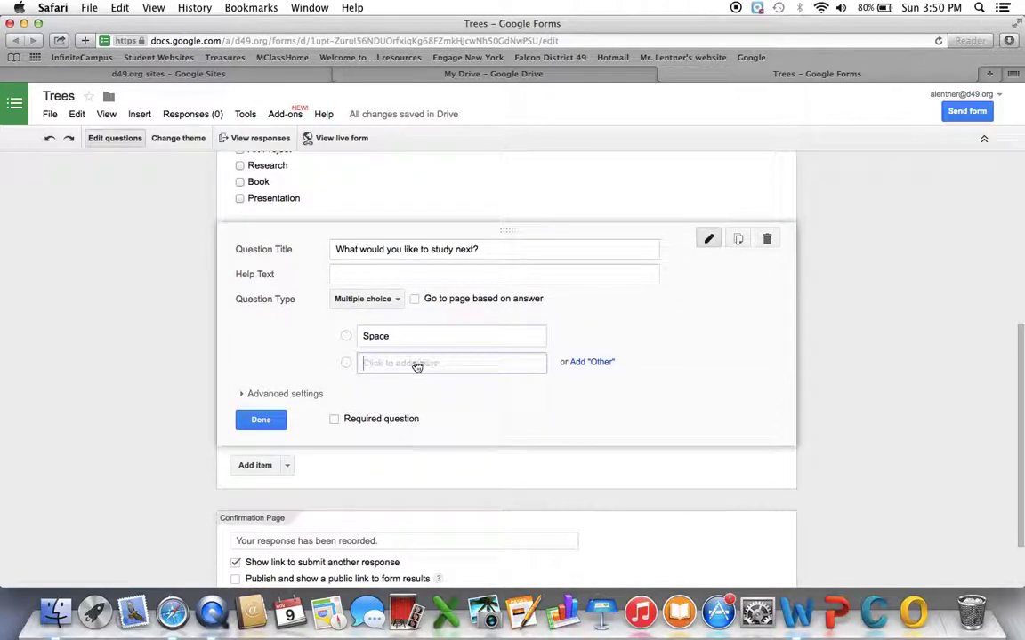
click(391, 366)
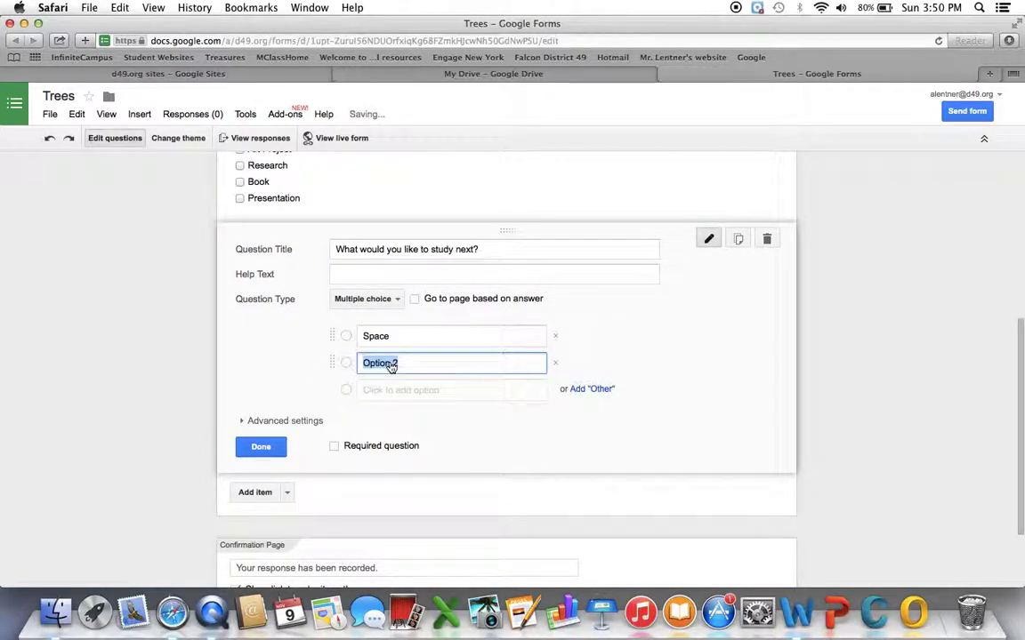
text(Plants)
key(Return)
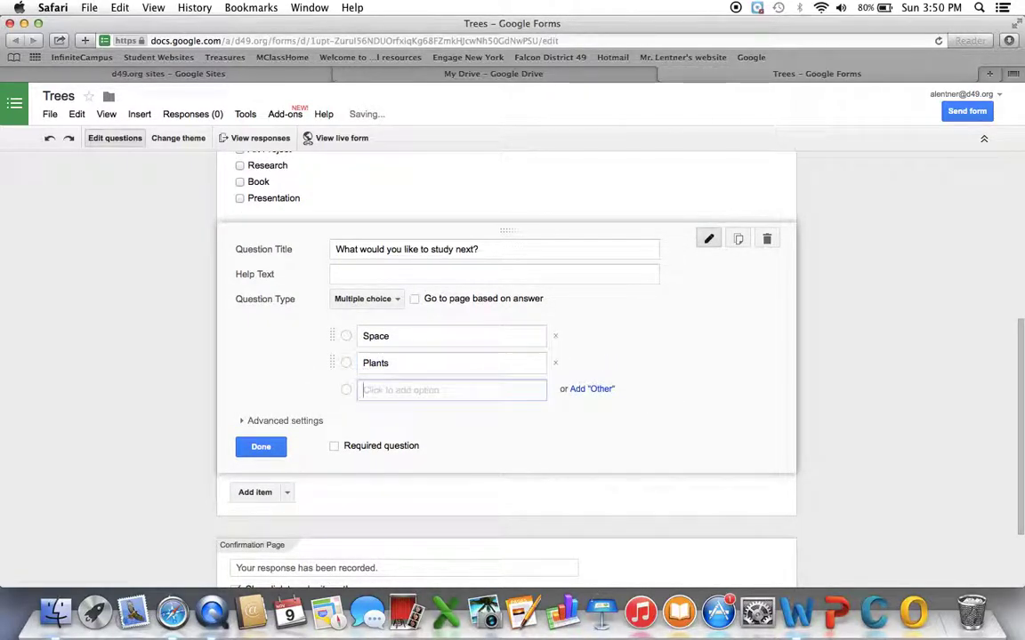
text(Animals)
key(Return)
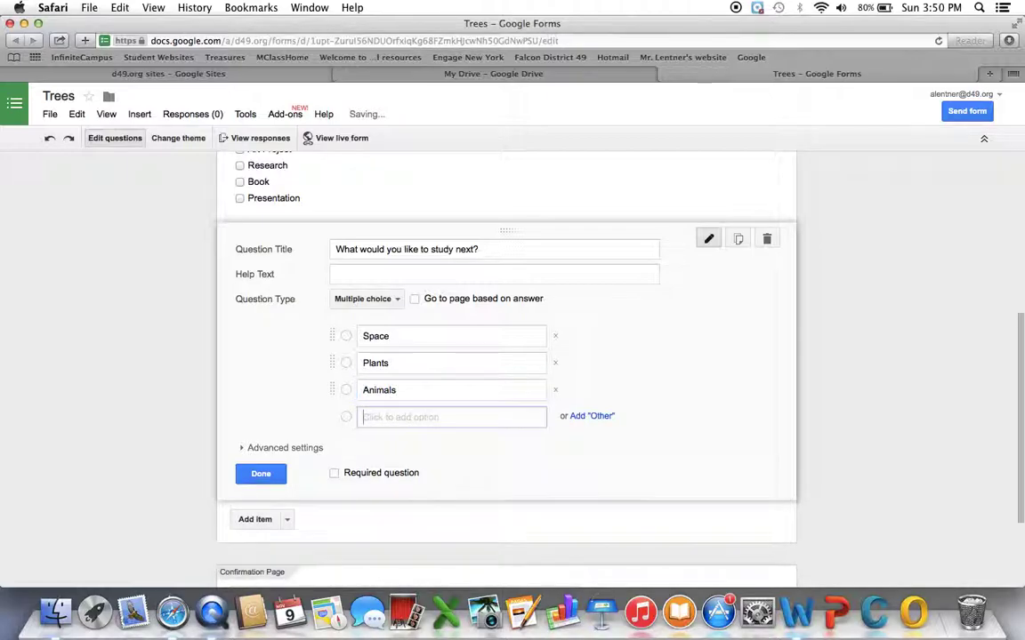
text(H)
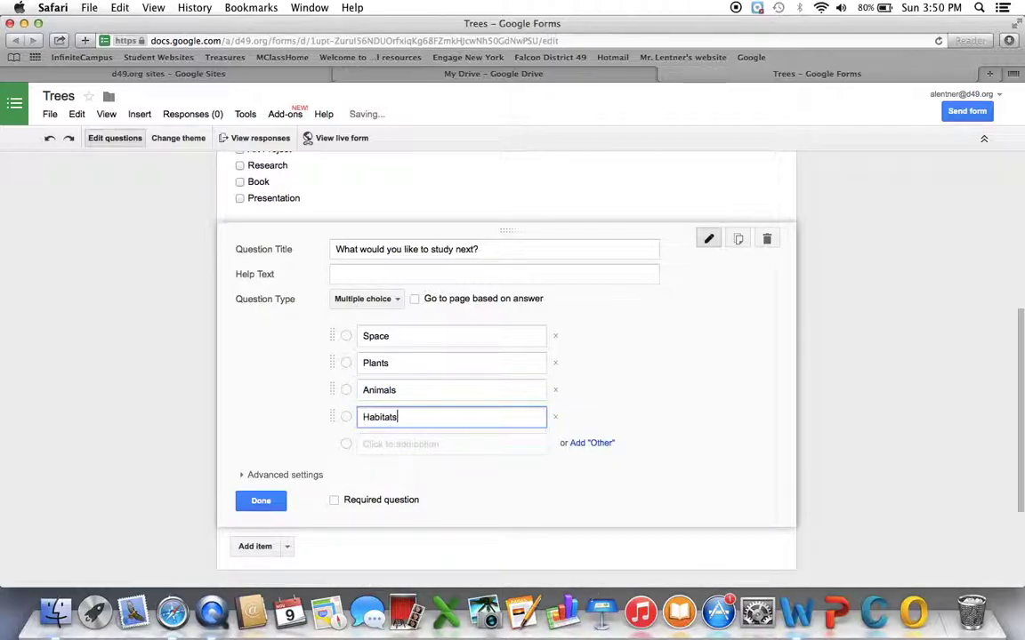
text(abitats)
click(399, 450)
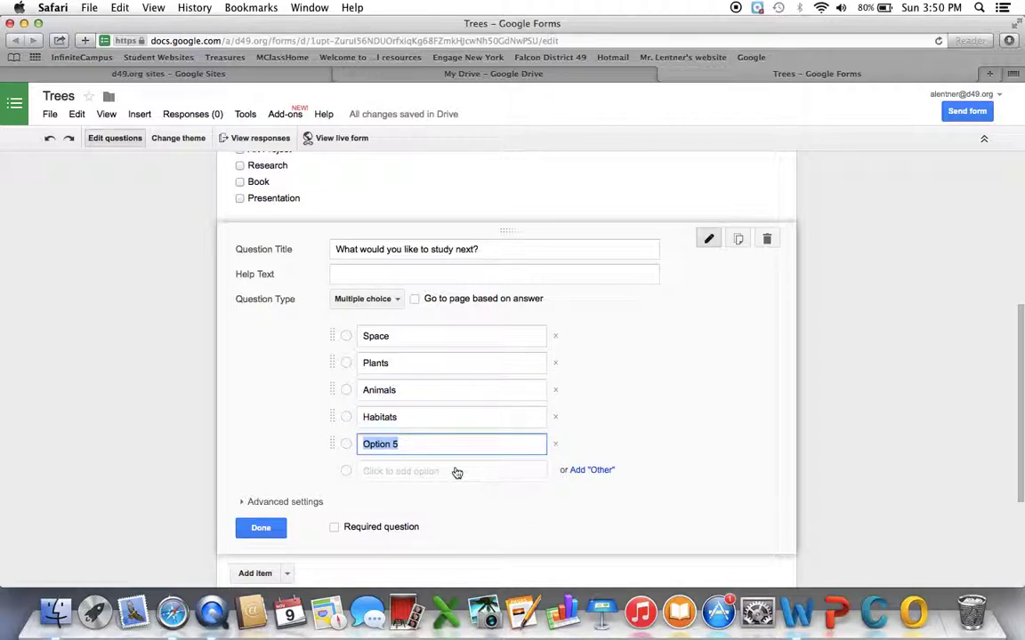
text(Brazil)
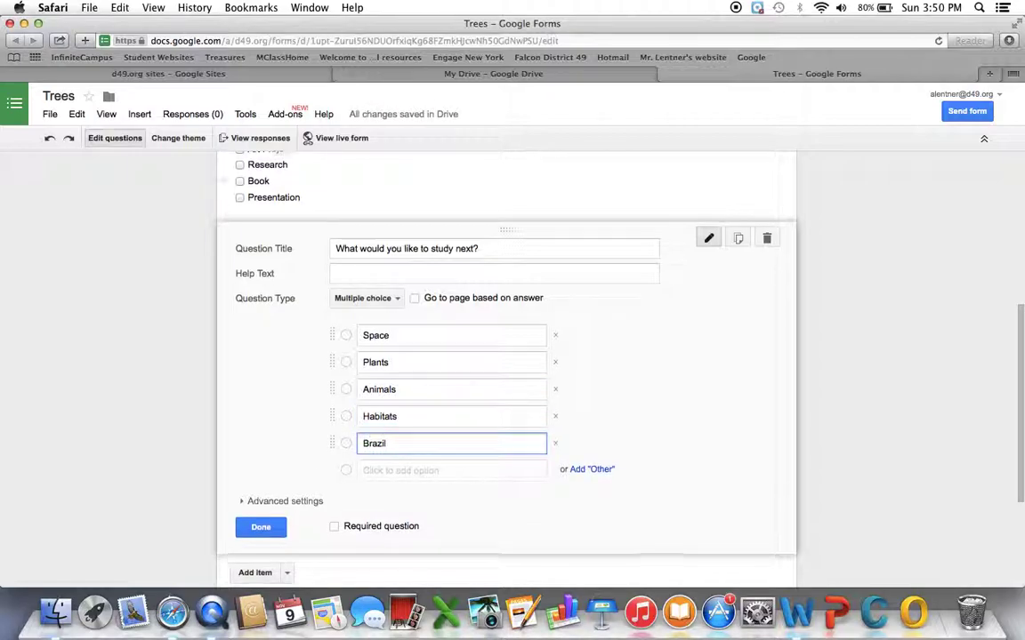
Leave the question optional and finish editing it.
scroll(267, 516, down, 1)
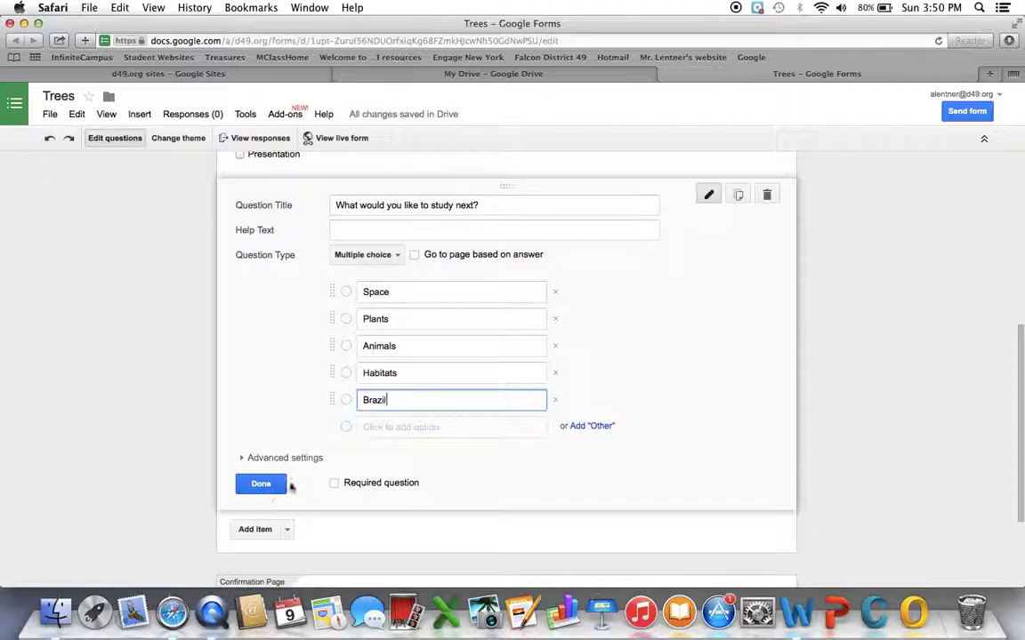
click(334, 485)
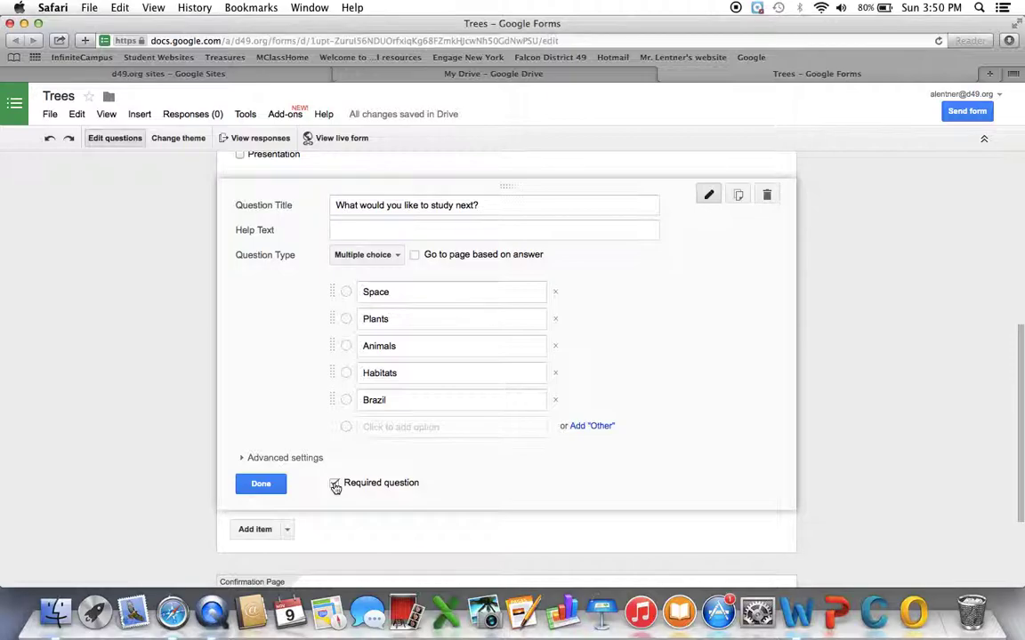
click(335, 485)
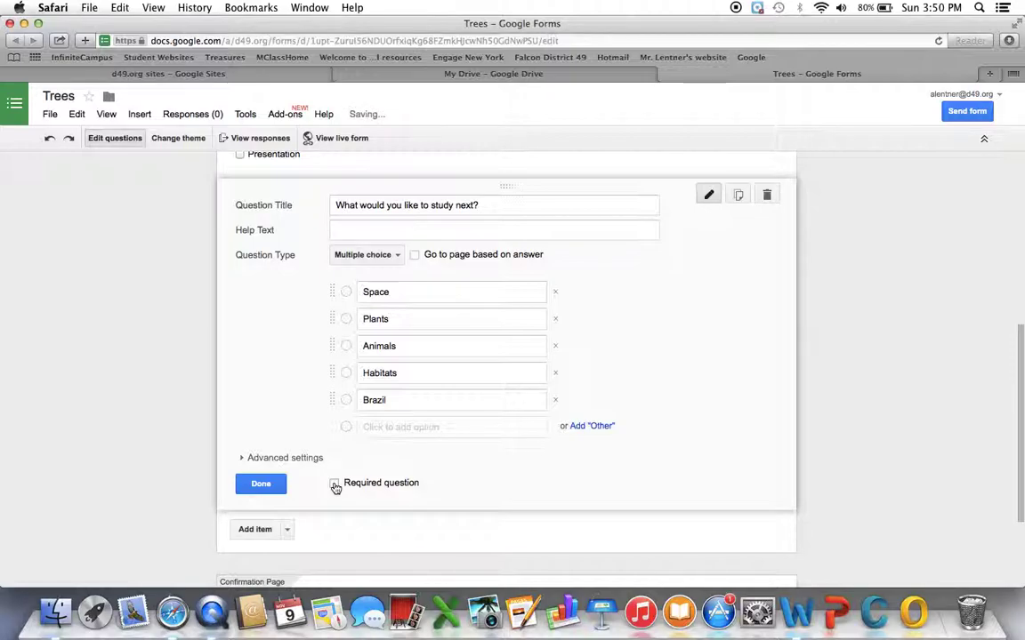
click(262, 484)
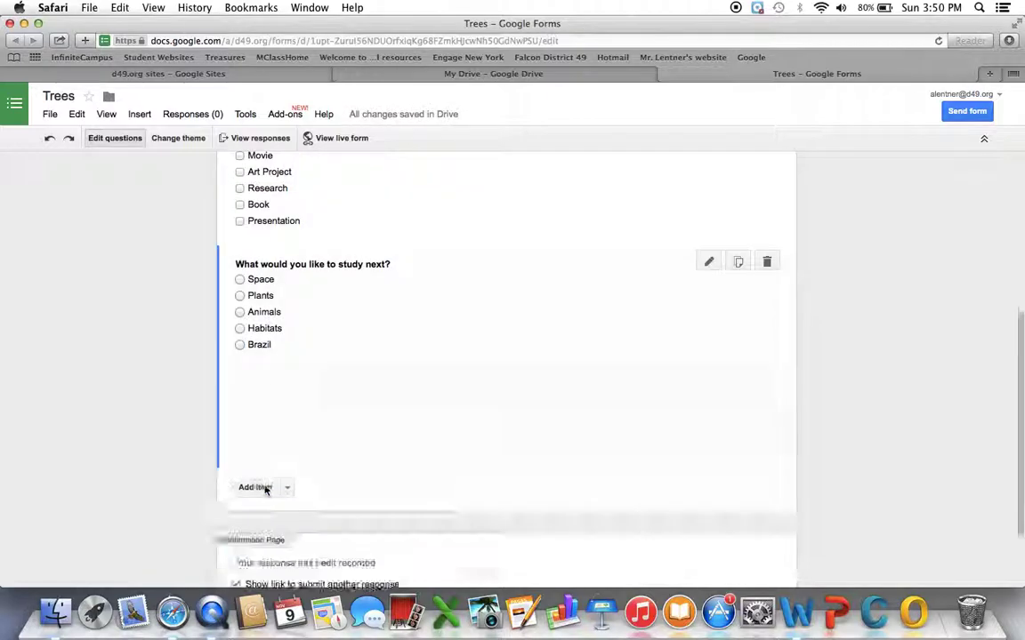
scroll(264, 489, up, 2)
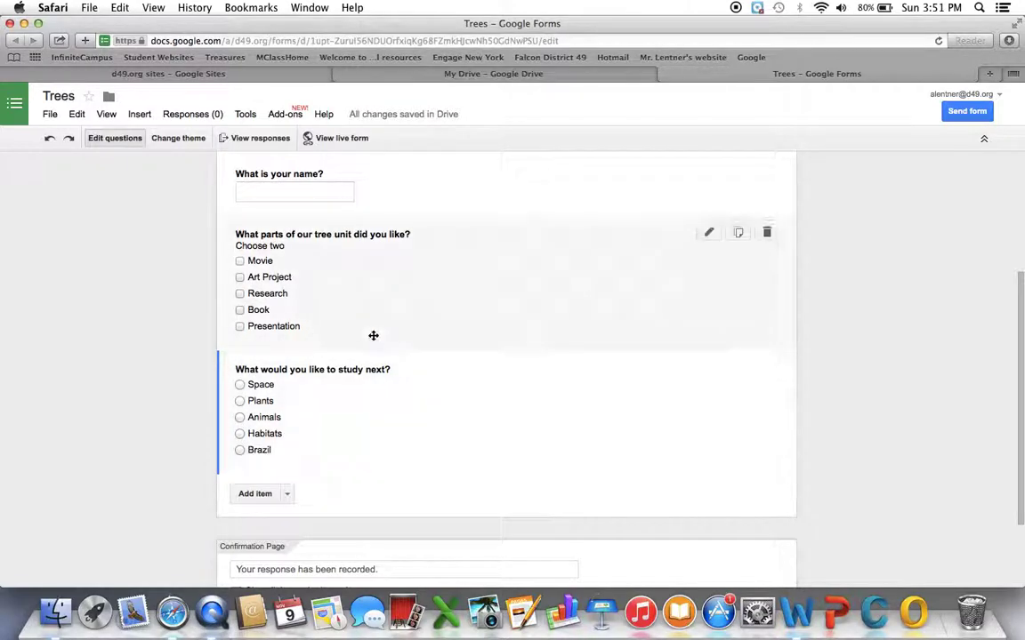
scroll(372, 336, up, 2)
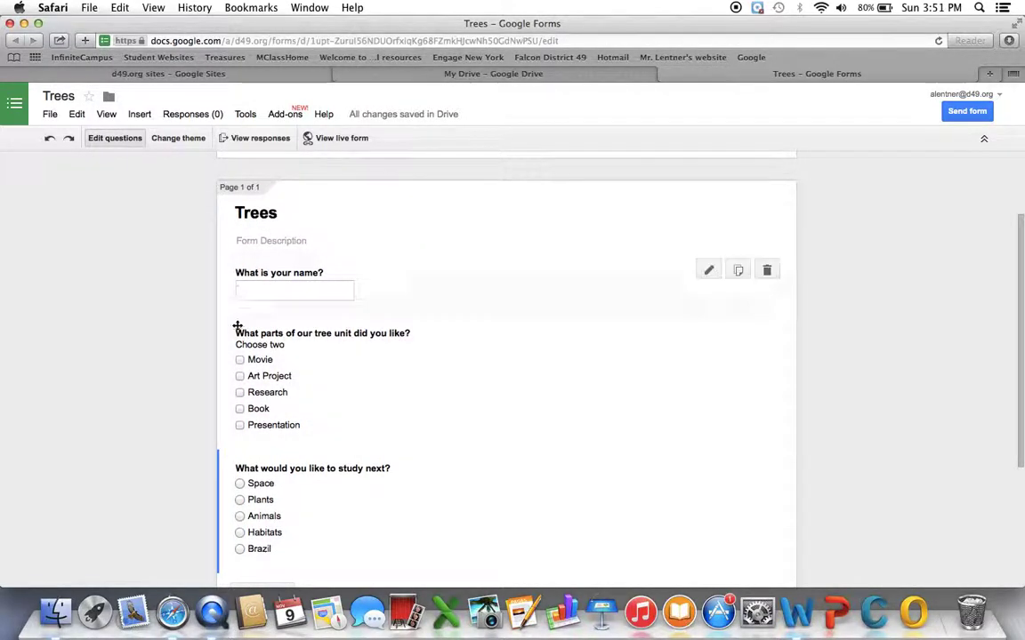
scroll(252, 400, down, 2)
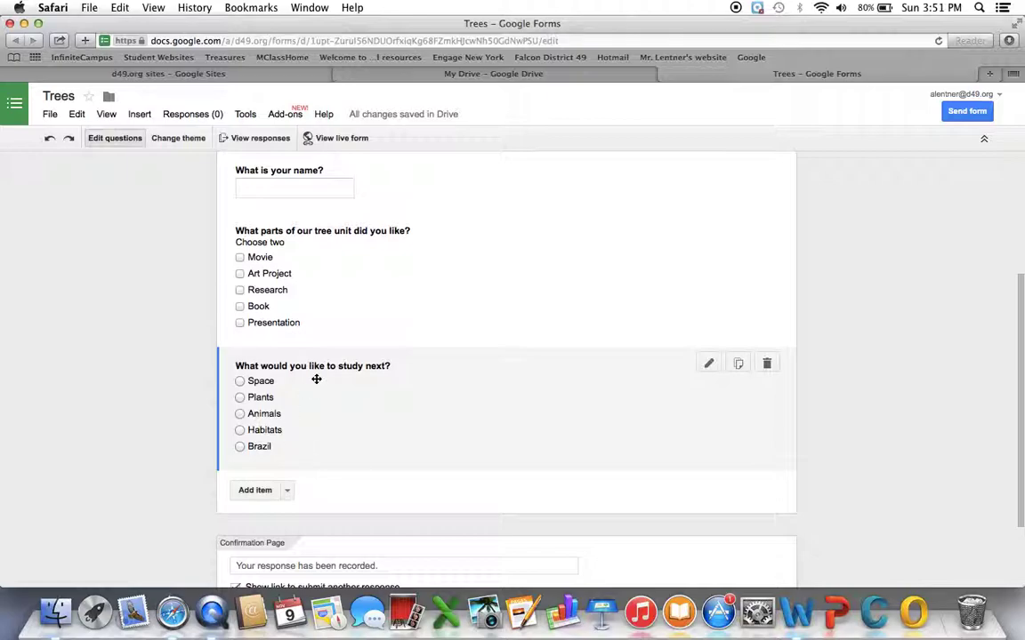
scroll(316, 380, up, 3)
scroll(447, 187, up, 2)
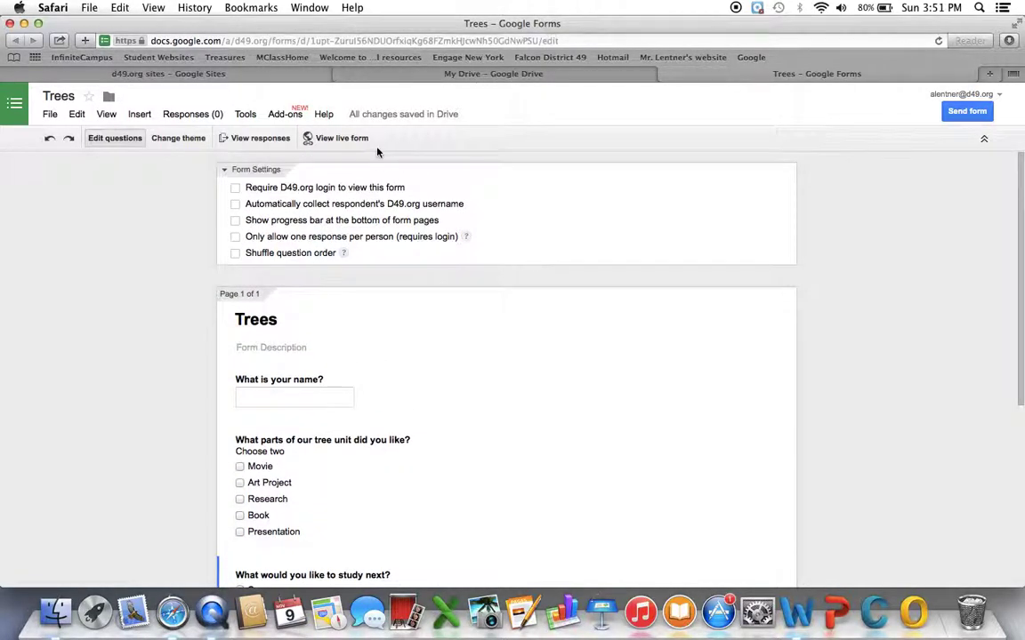
Preview the live Trees form's three questions and try the name answer box before returning to the editor.
click(335, 143)
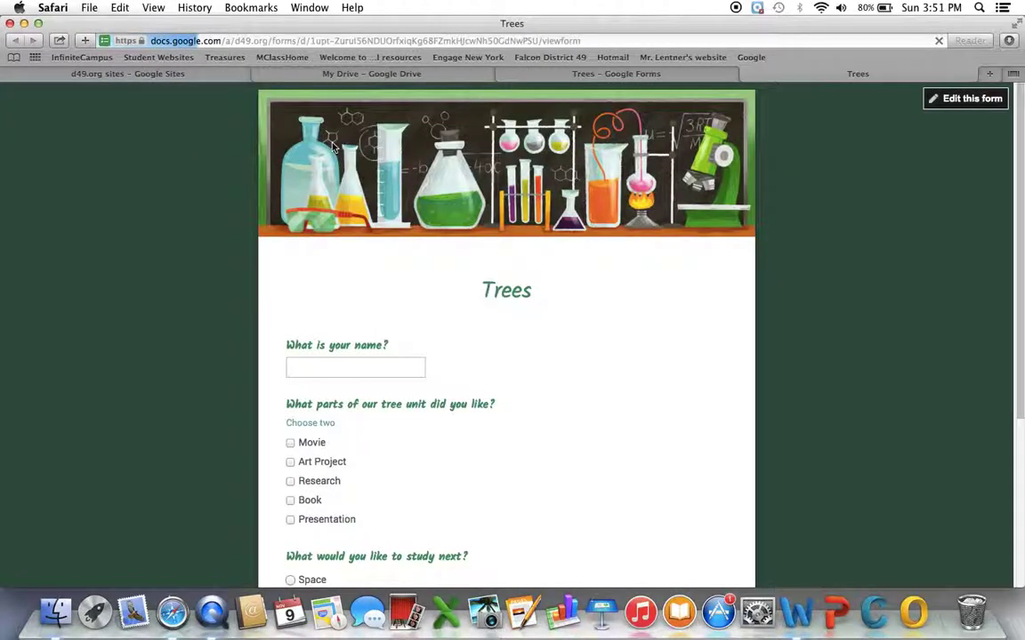
scroll(382, 360, down, 4)
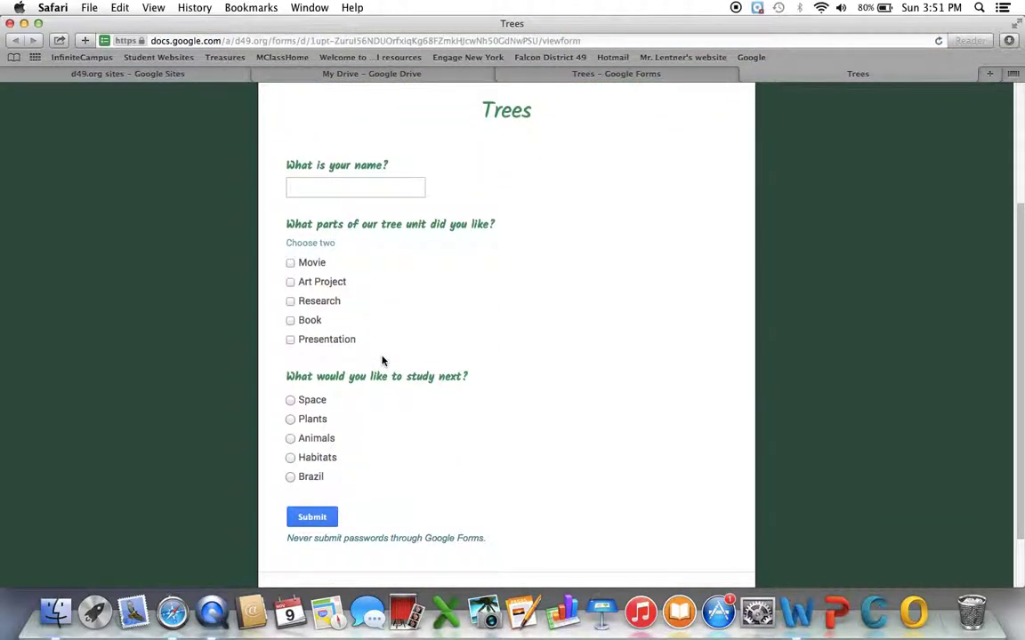
click(315, 185)
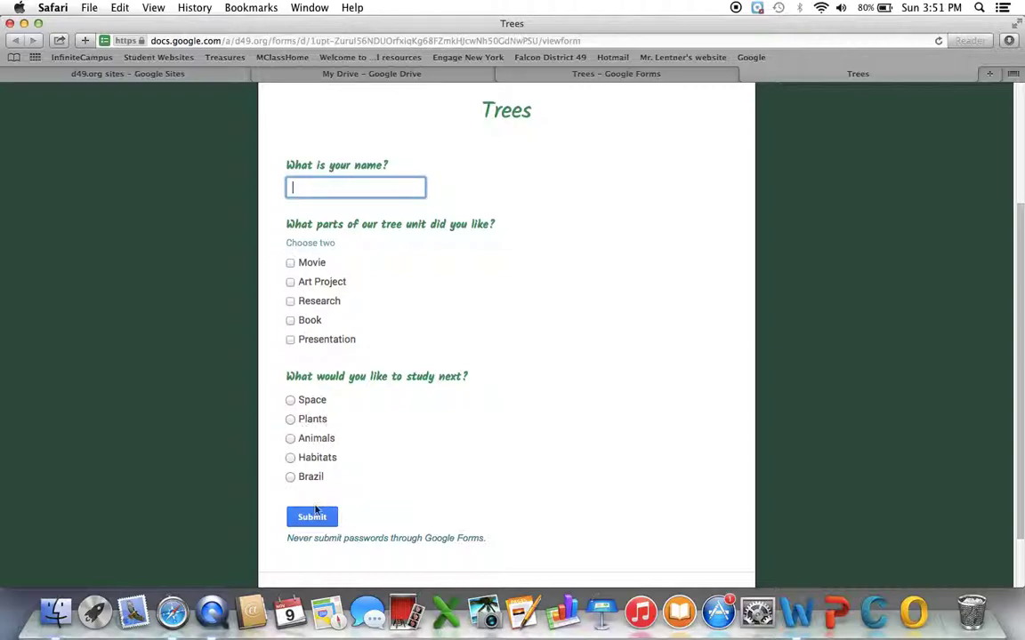
scroll(529, 260, up, 4)
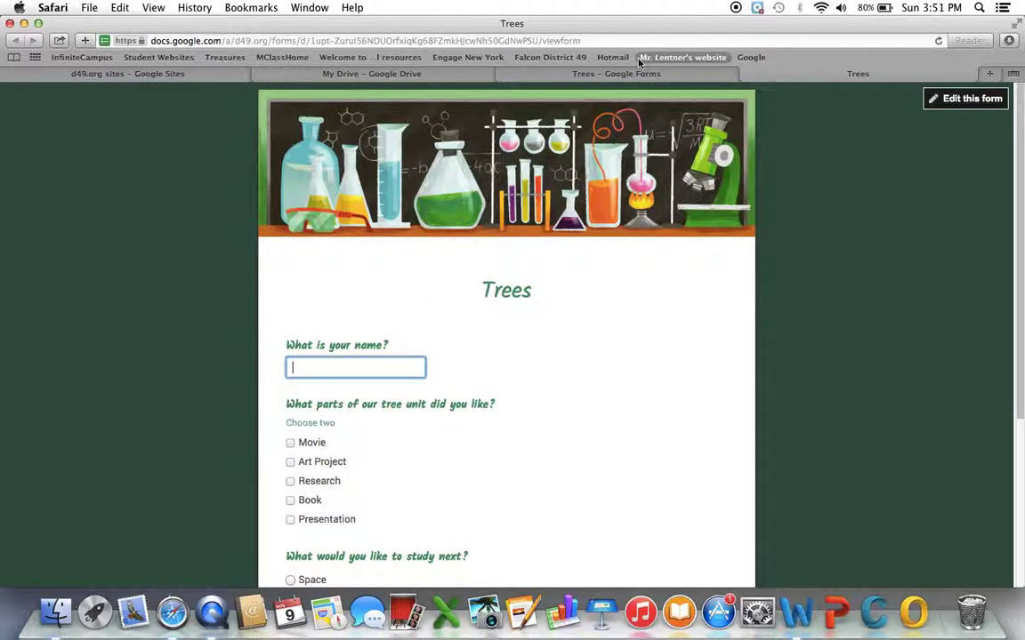
click(638, 74)
Close the live preview, open Send form, and select the Trees form's shareable link.
click(747, 74)
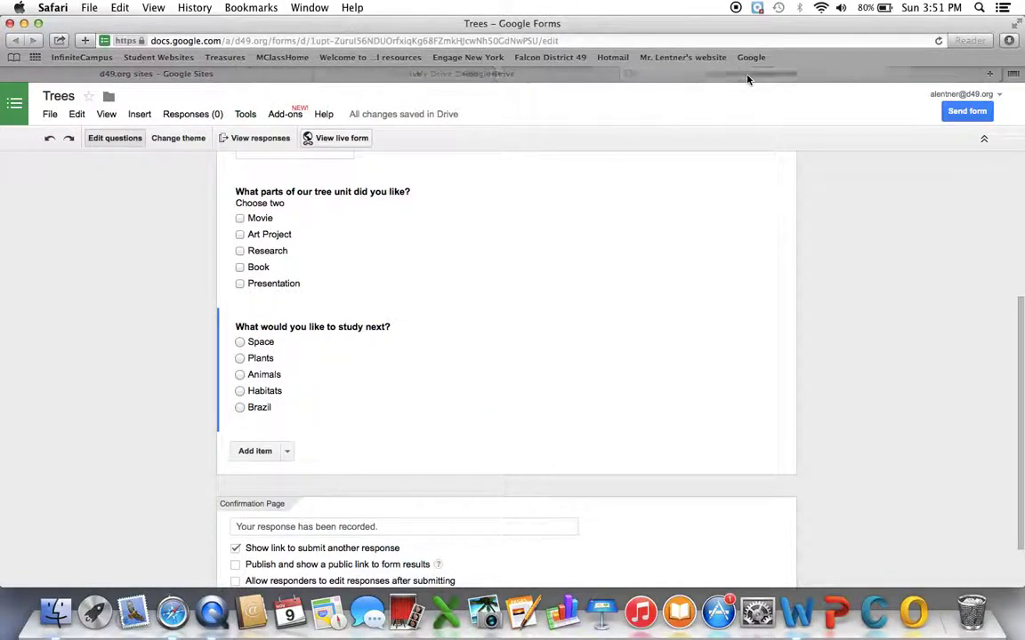
scroll(478, 318, up, 5)
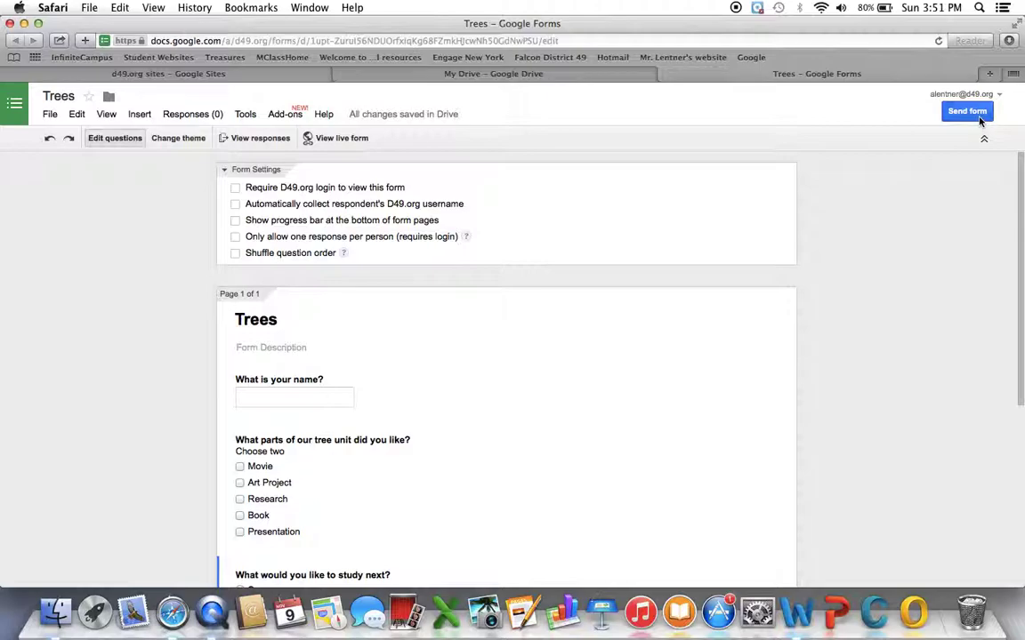
click(982, 115)
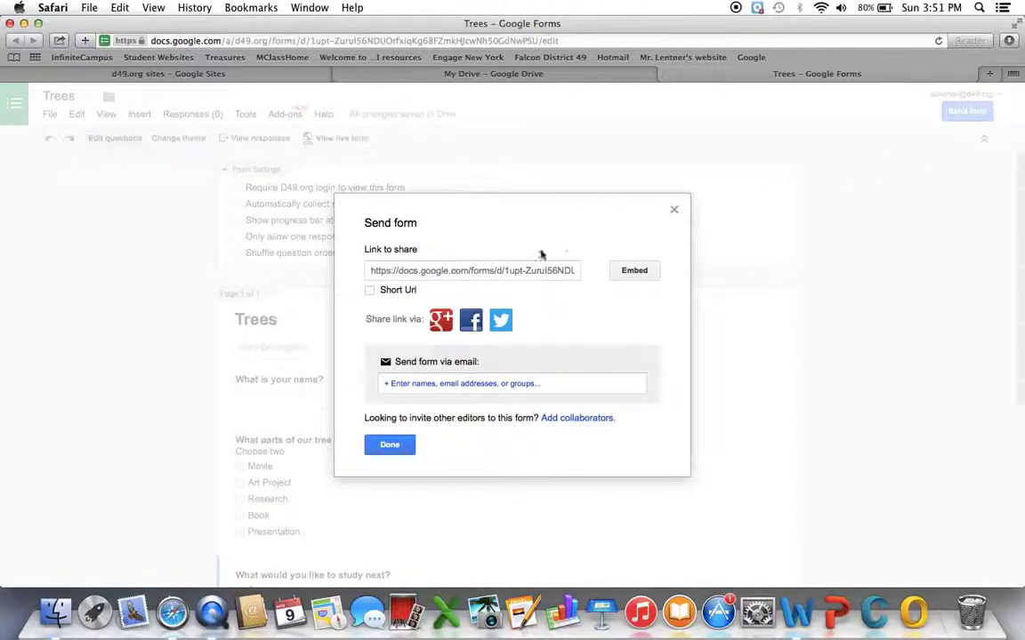
click(453, 272)
triple_click(434, 271)
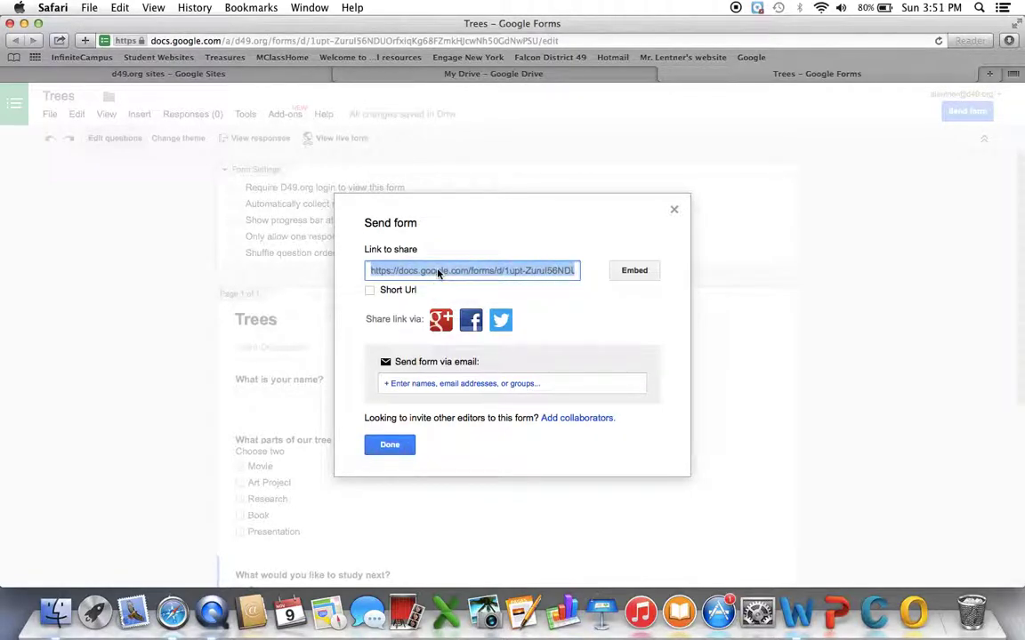
click(587, 298)
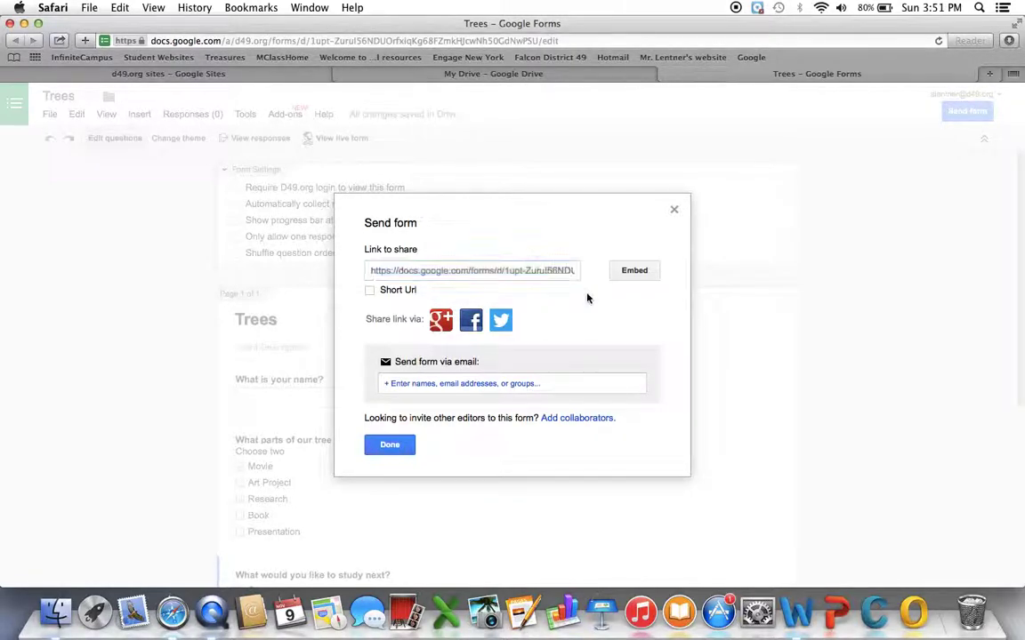
Create a new 'Trees (Responses)' spreadsheet as the form's response destination.
click(387, 445)
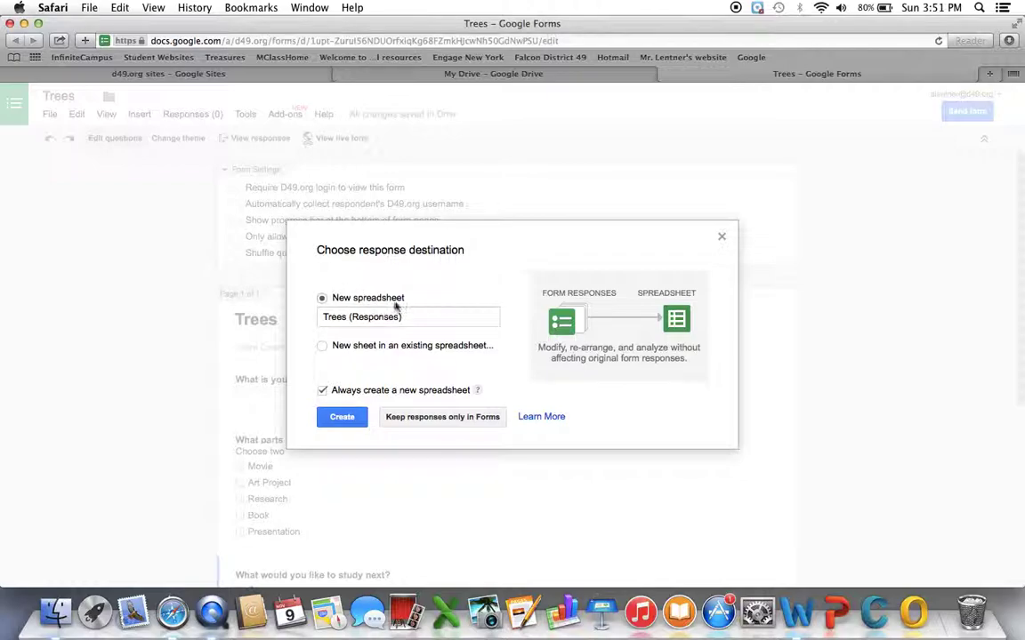
click(339, 320)
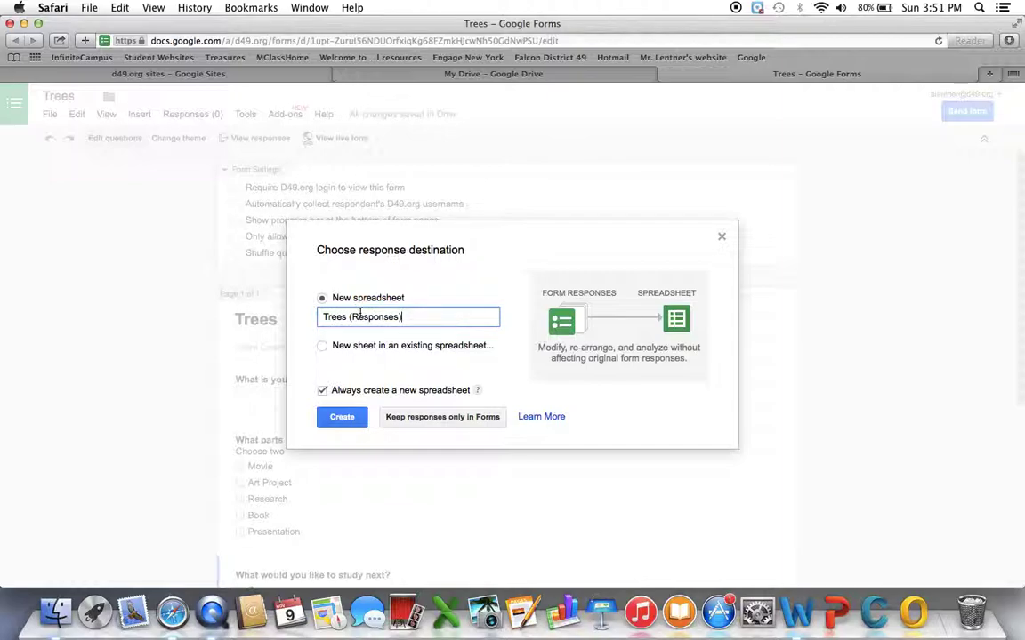
click(322, 347)
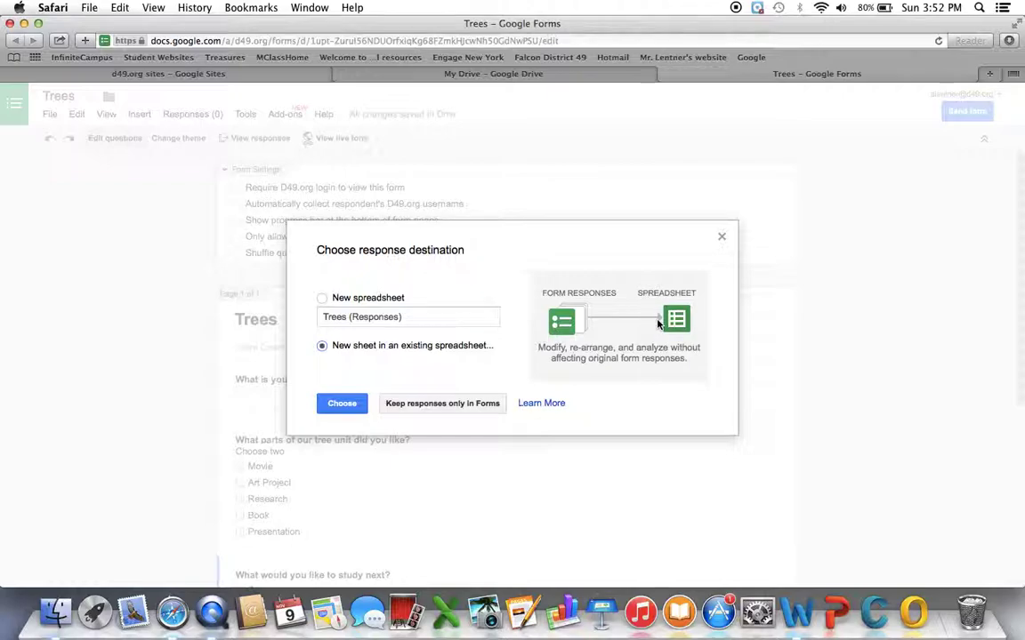
click(322, 299)
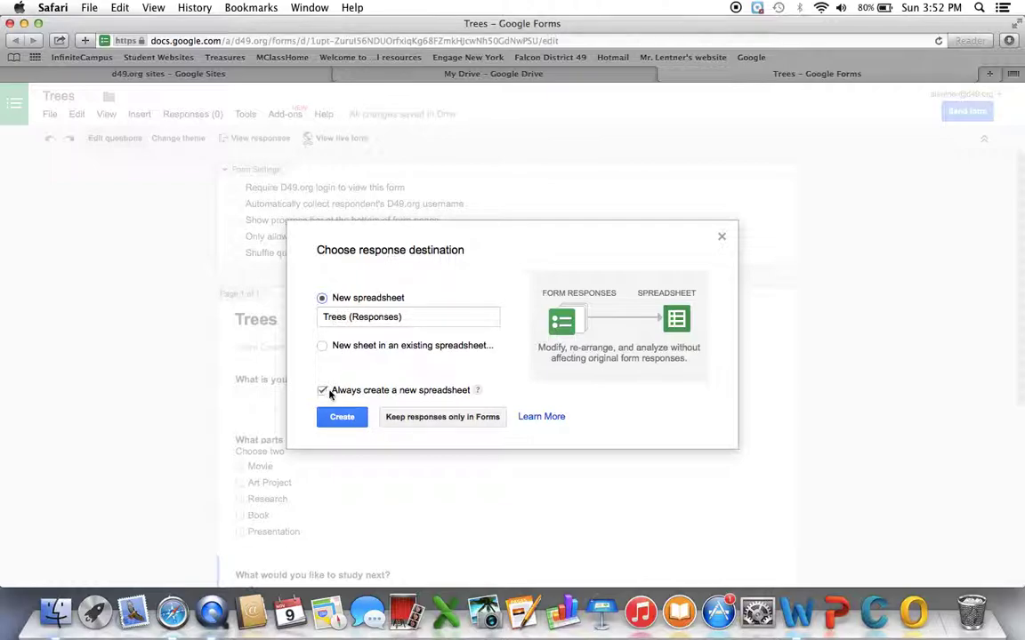
click(342, 417)
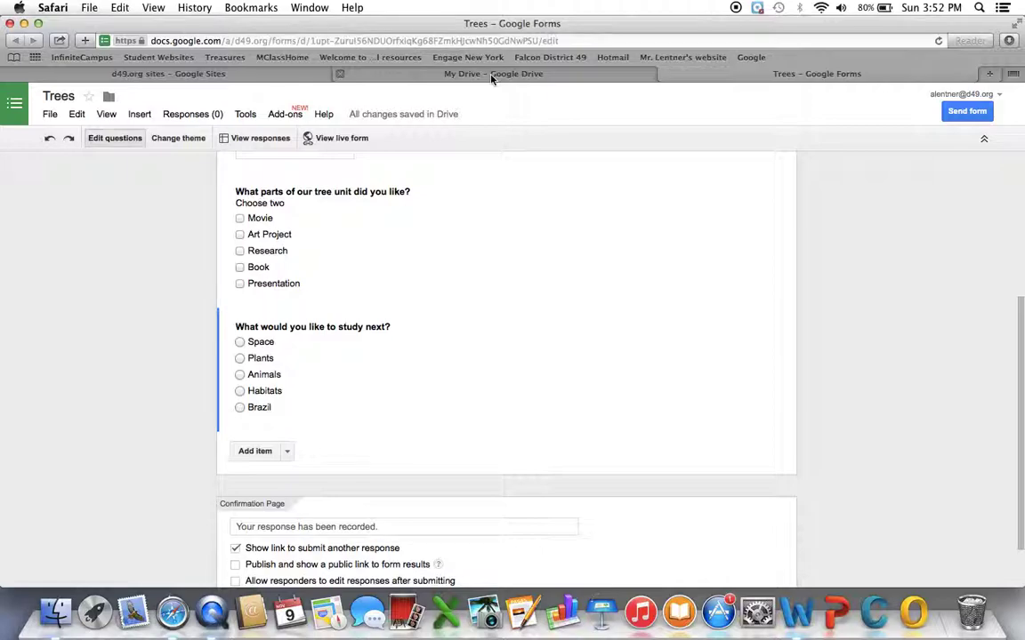
Return to the My Drive file list showing the new Trees (Responses) spreadsheet.
click(492, 74)
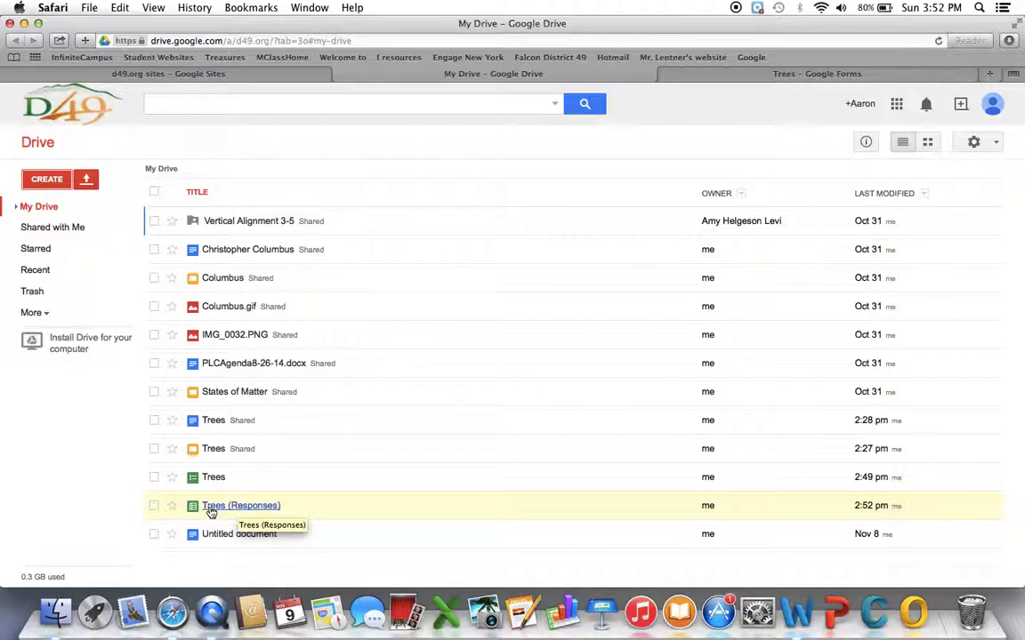
Open Trees (Responses), dismiss the Sheets notice, and look over the empty answer columns B to D.
click(211, 508)
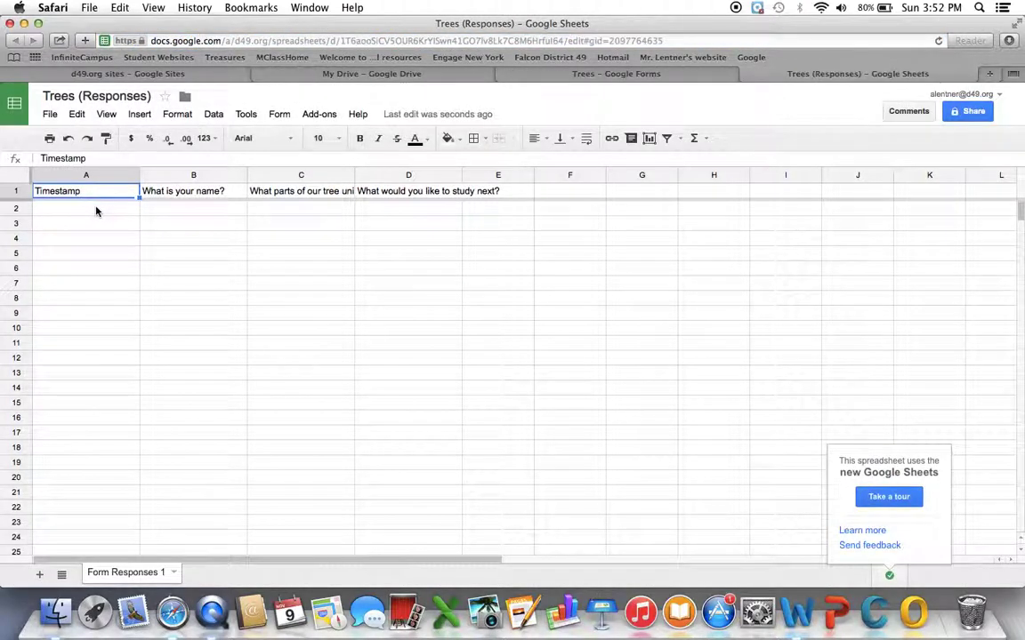
click(93, 215)
click(162, 209)
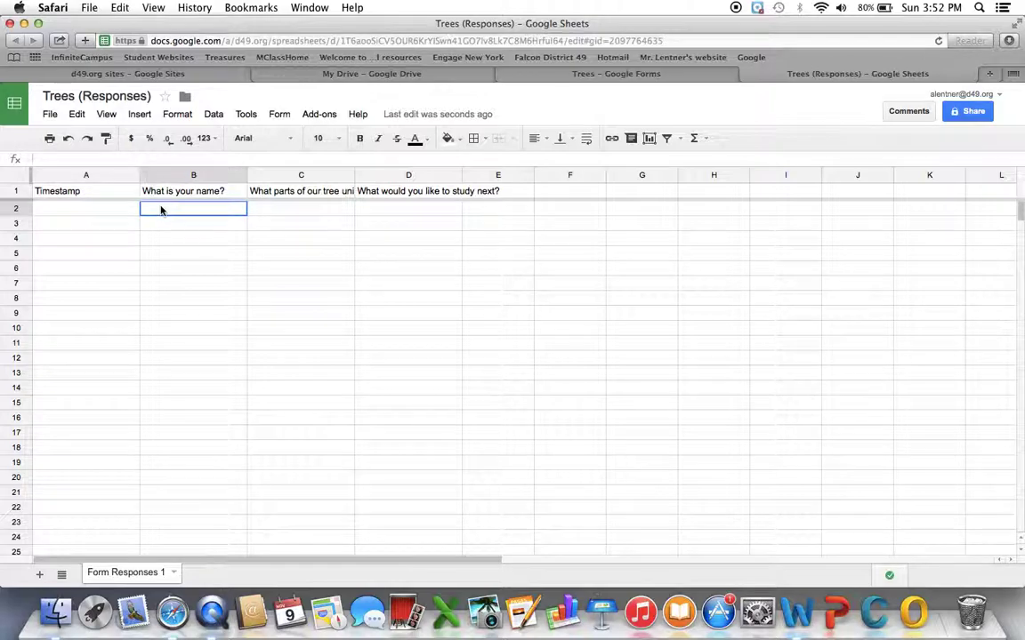
click(268, 209)
click(374, 211)
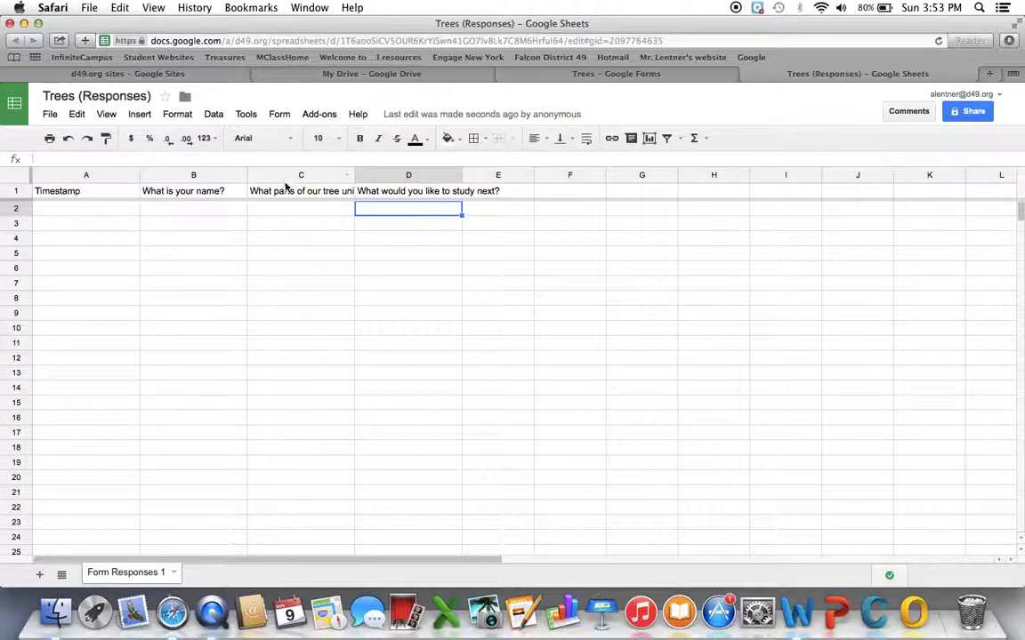
drag(296, 207, 281, 338)
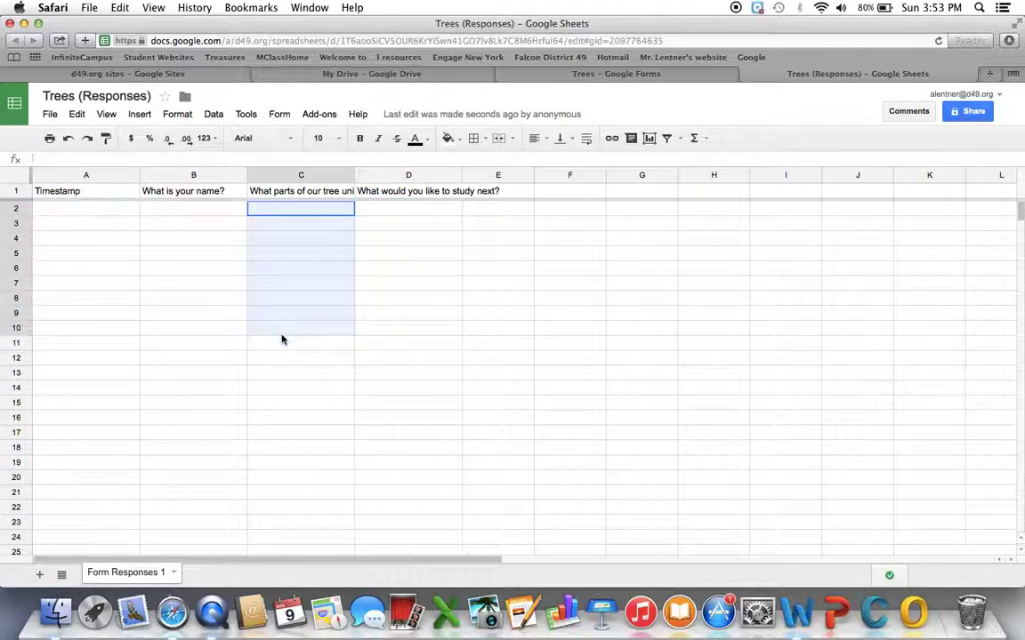
click(312, 328)
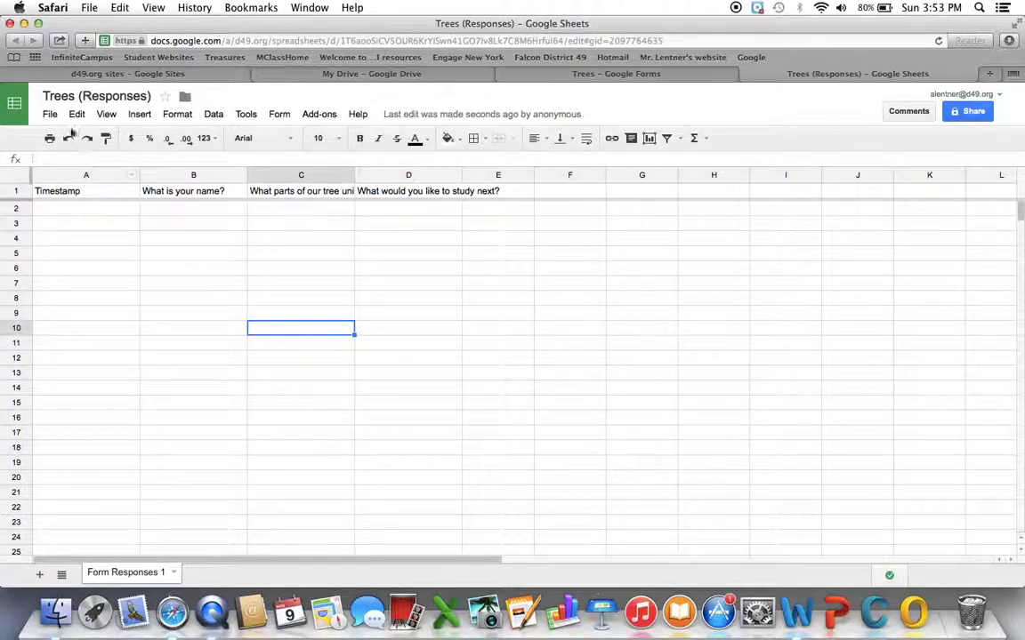
Step through cells A2 to D2, select the empty range A2:D3, then go back to My Drive.
click(59, 211)
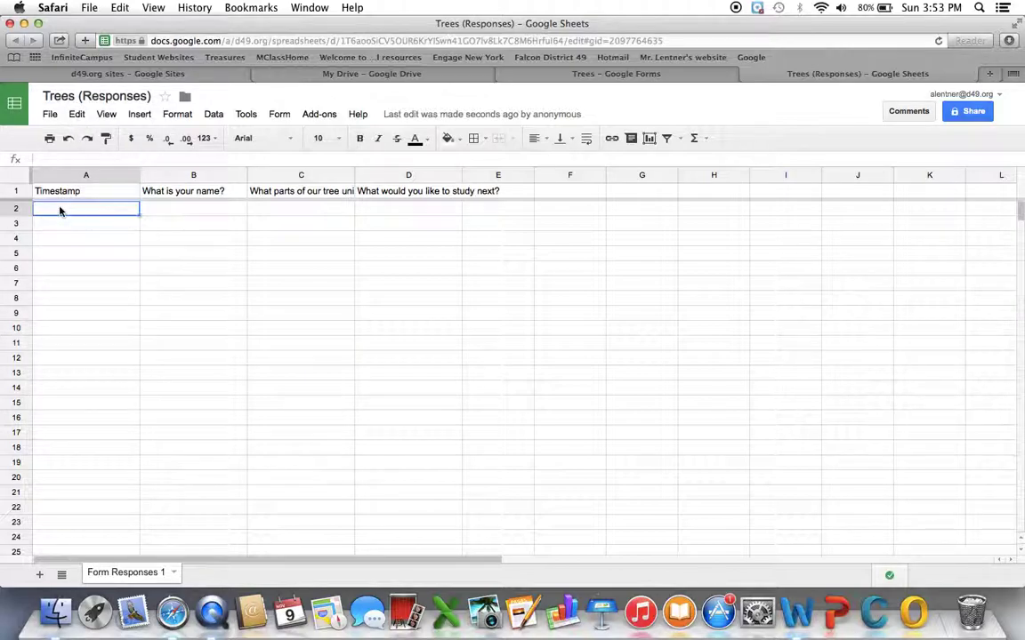
click(160, 210)
click(300, 212)
click(389, 213)
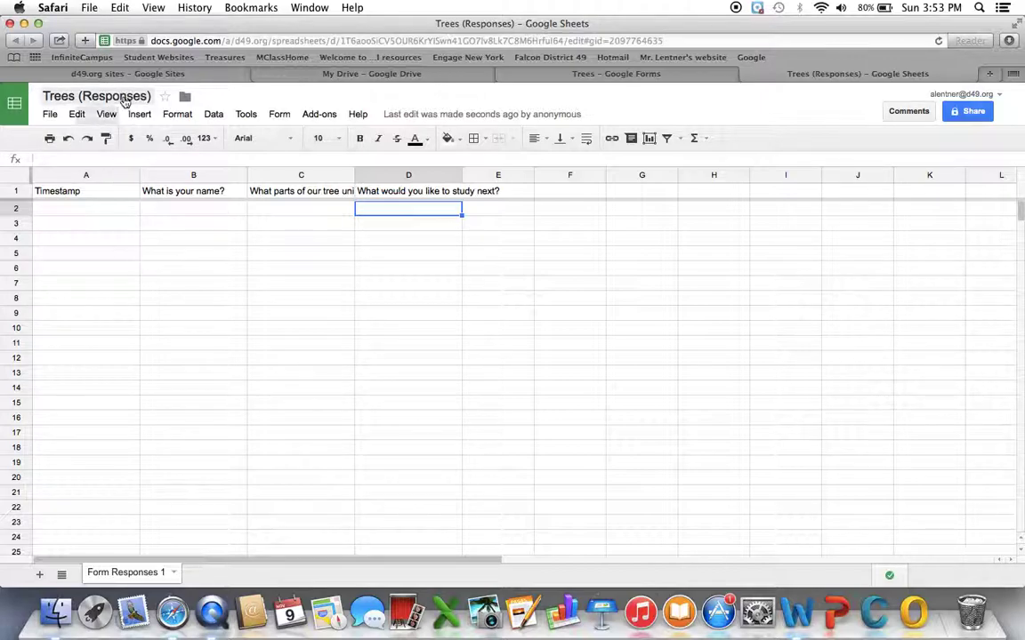
click(115, 227)
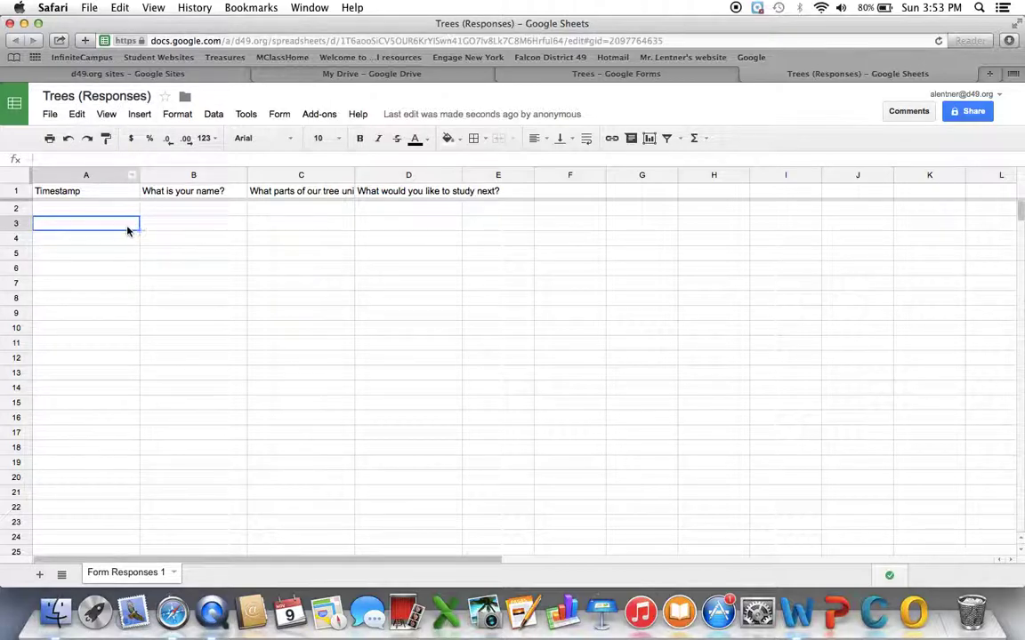
drag(124, 227, 480, 226)
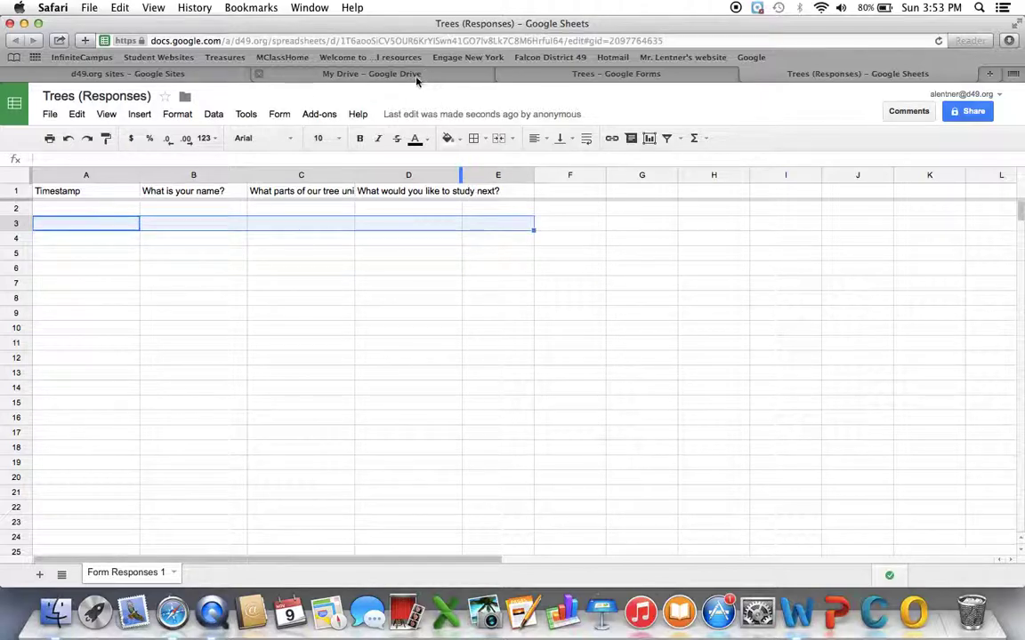
click(375, 73)
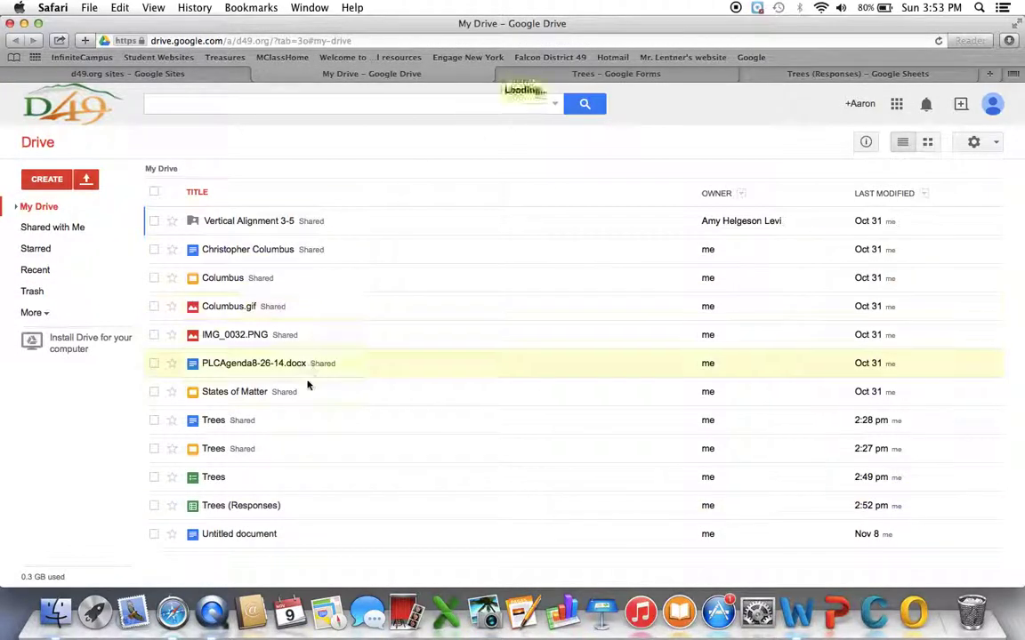